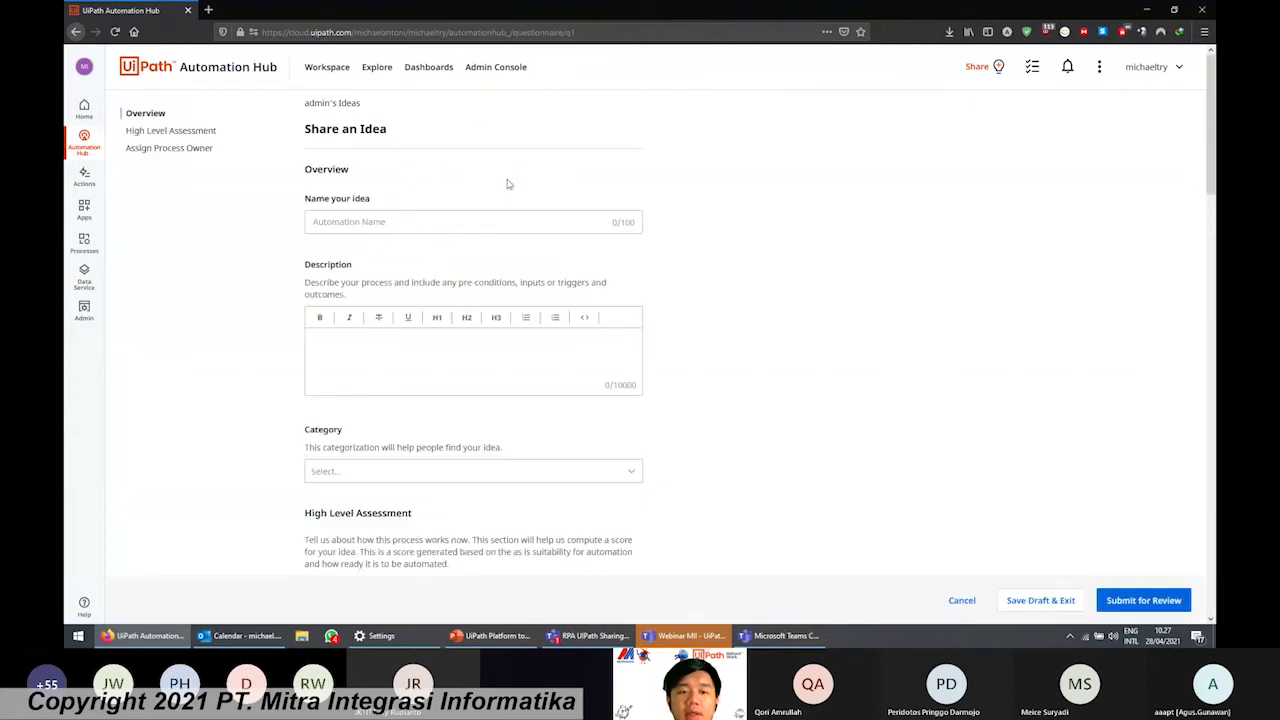
Name the new idea "Webinar MII Automation".
scroll(500, 200, "down", 1)
scroll(477, 218, "up", 1)
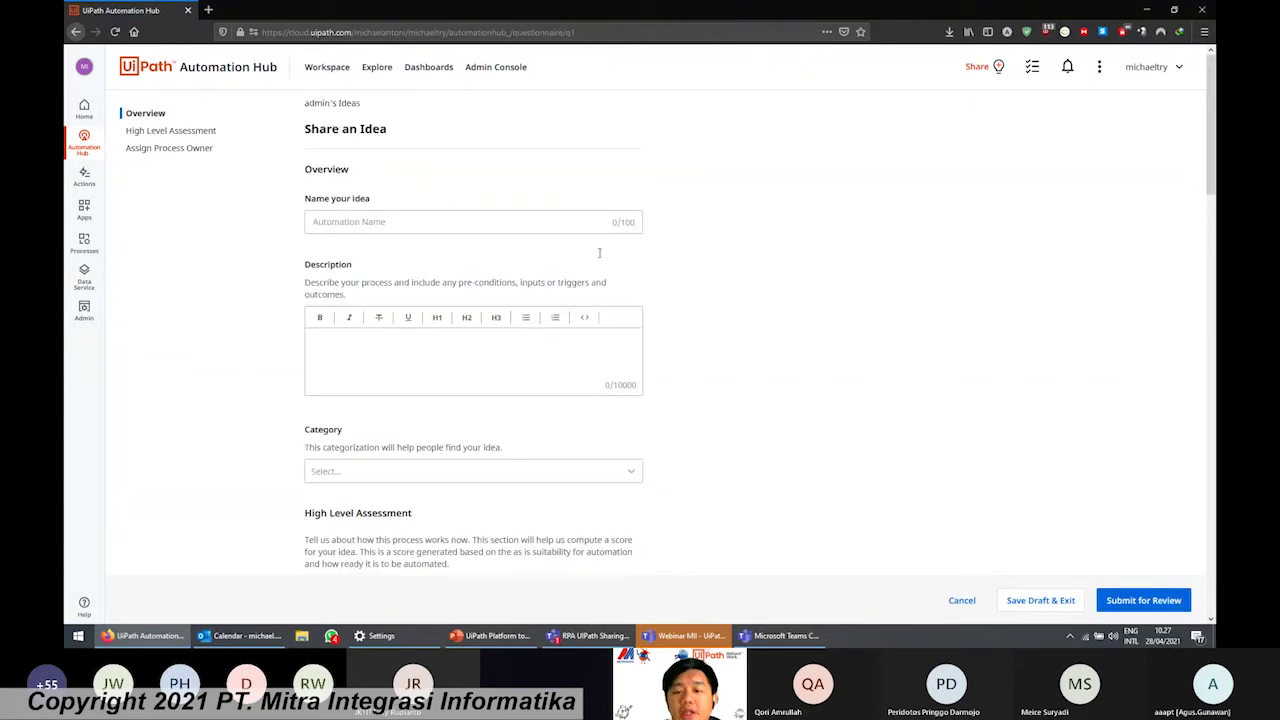
left_click(518, 218)
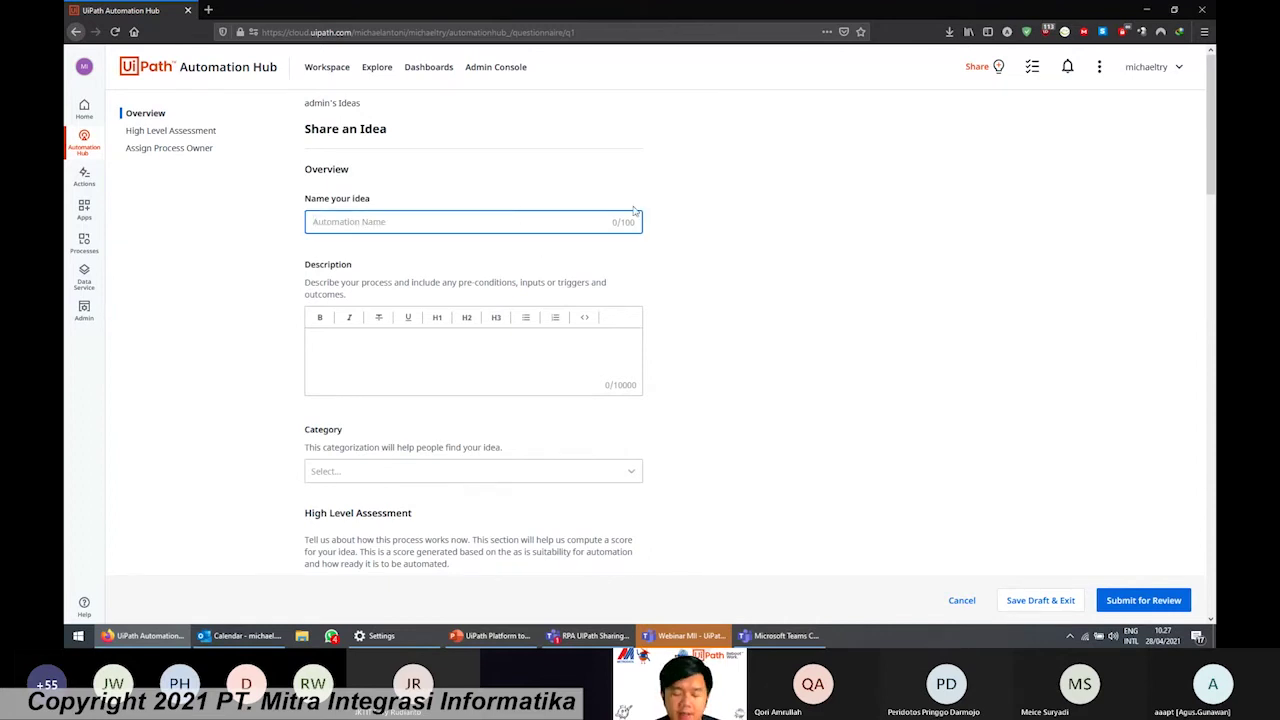
type("Web")
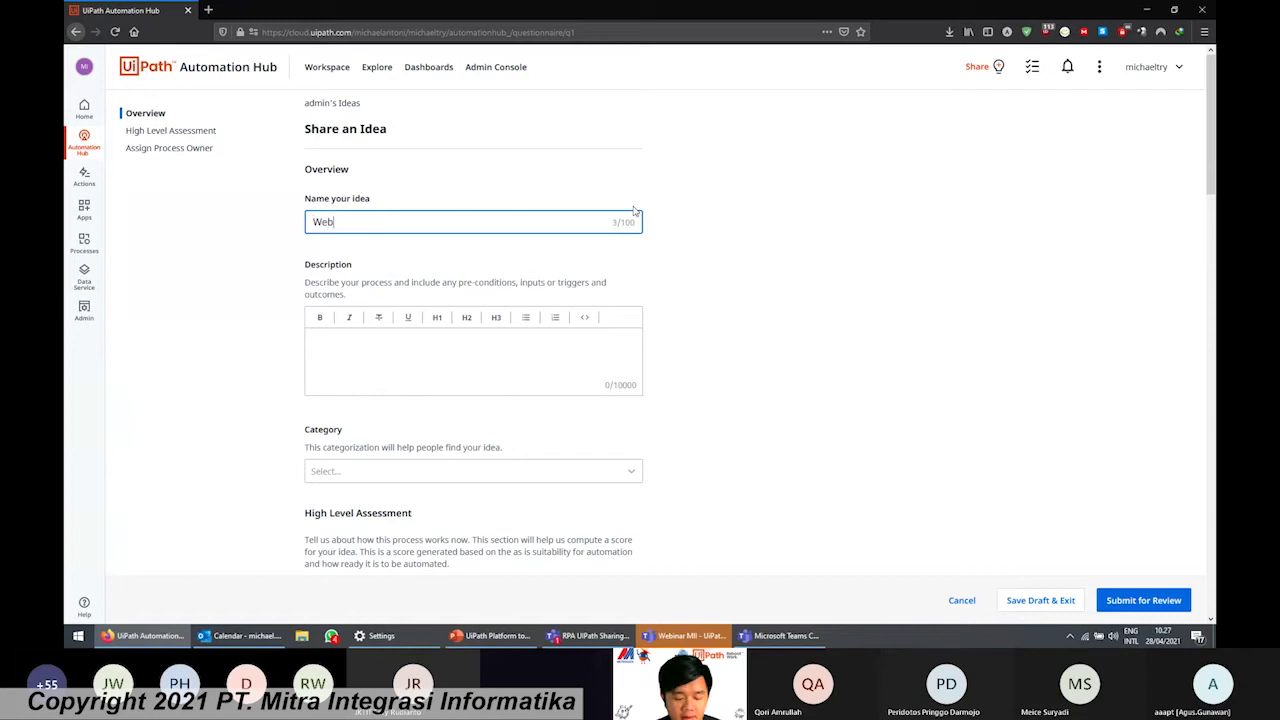
type("inar MII Automation")
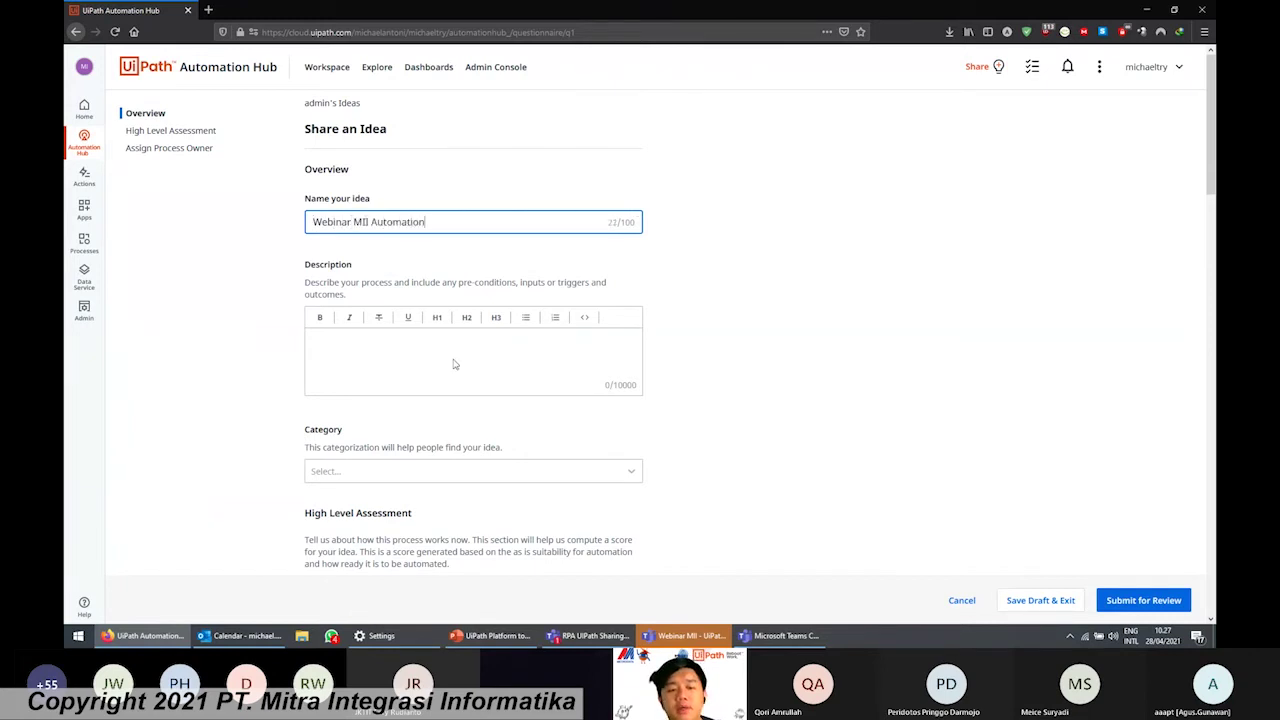
Enter "Webinar MII Automation" as the idea's description.
left_click(455, 364)
type("Websin")
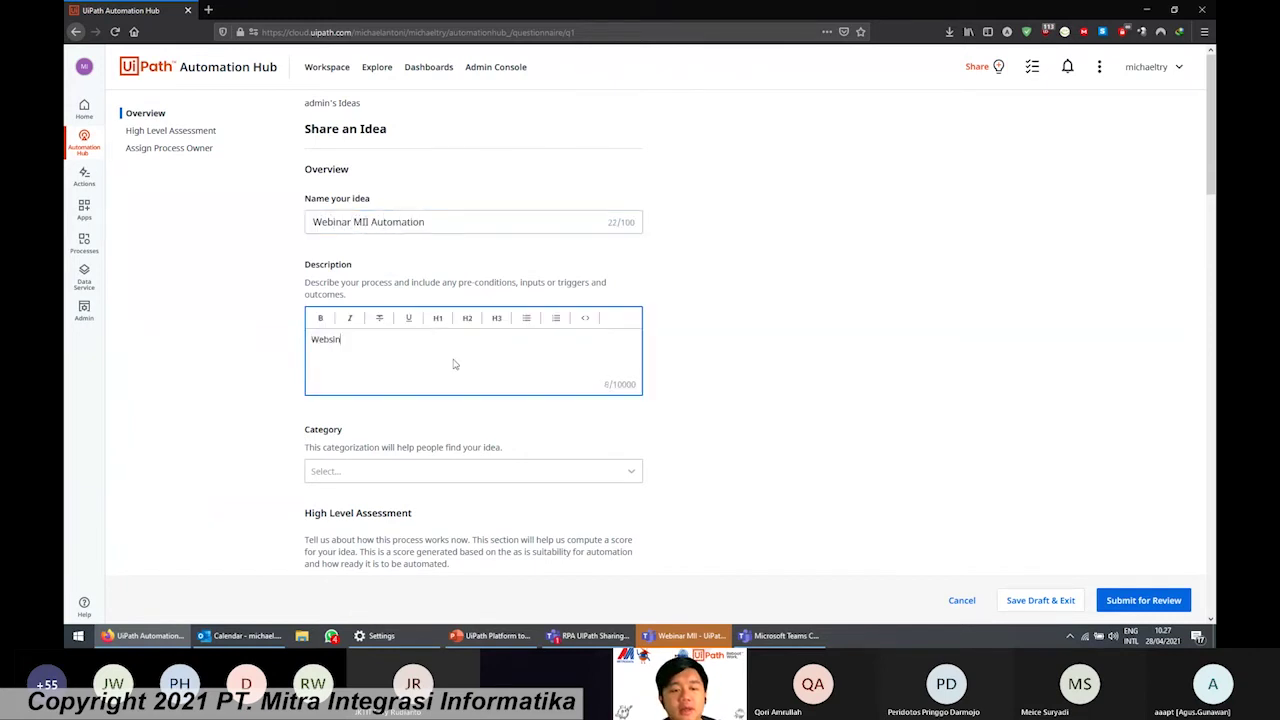
key("BackSpace")
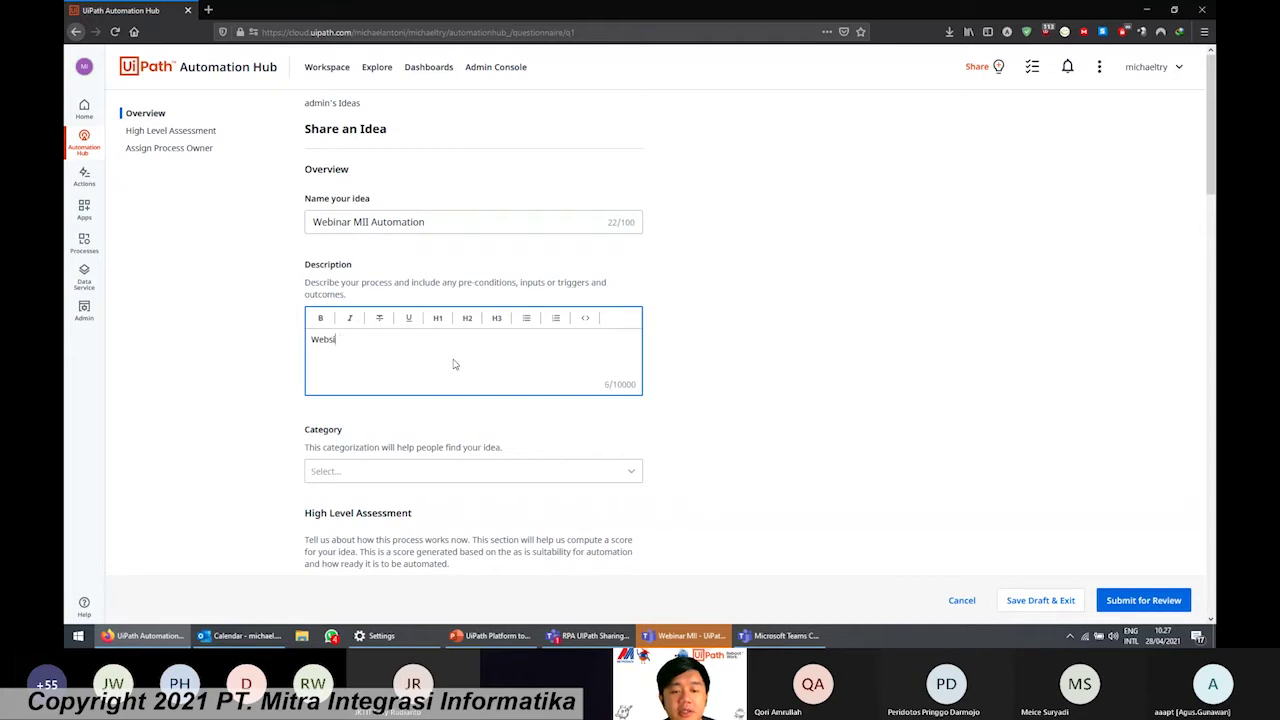
type("inar MI IA")
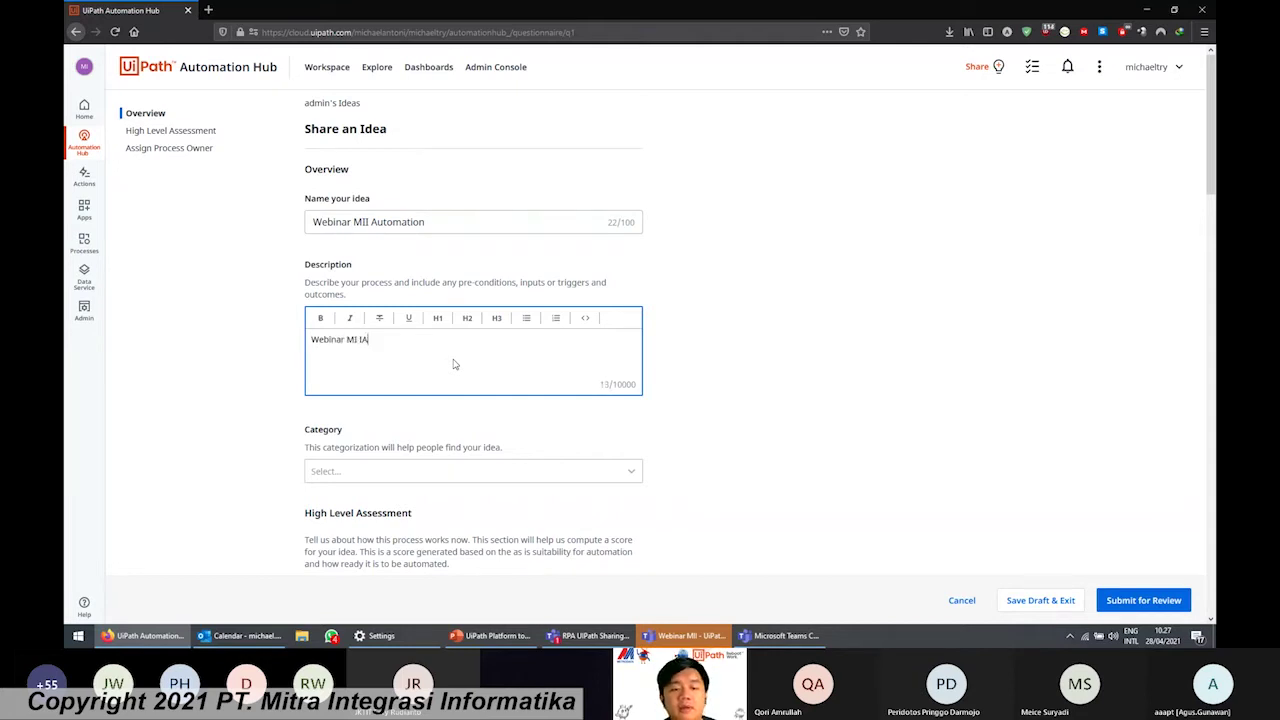
type("utoI Automation")
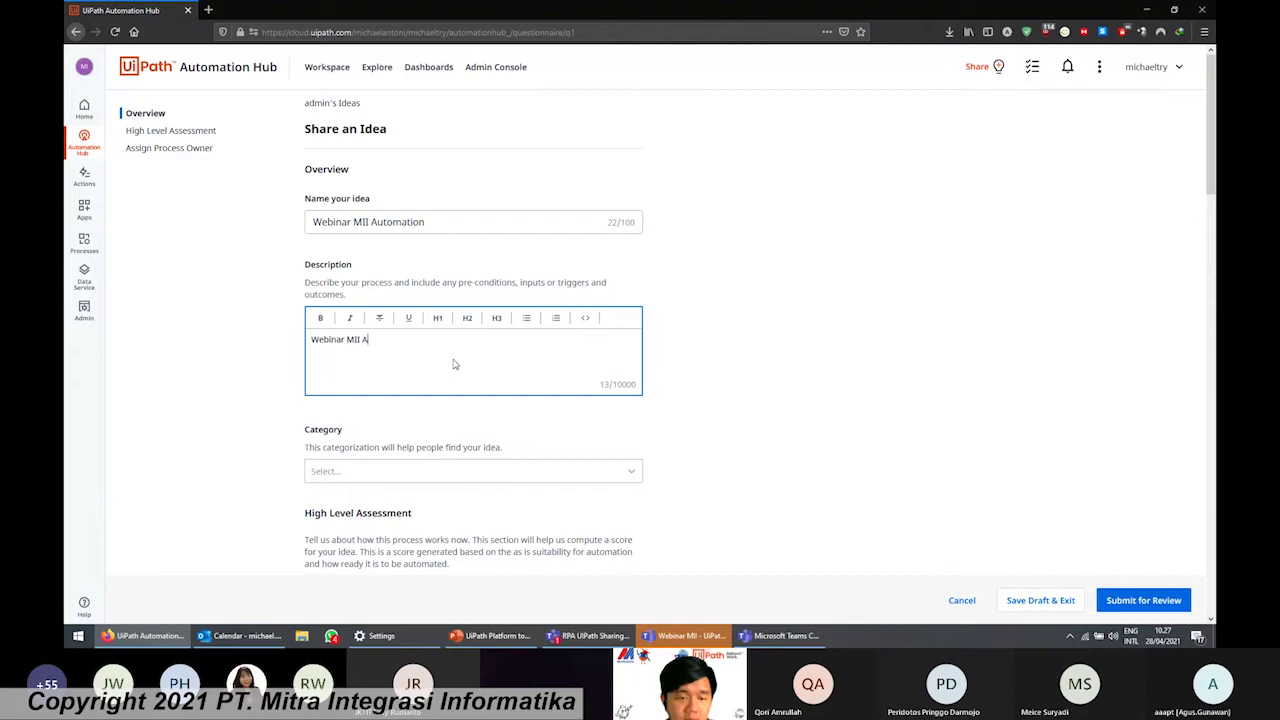
key("Tab")
Categorize the idea as Information Technology, with subcategories Manage Enterprise Information and Develop Information and Content Mgmt.
left_click(620, 470)
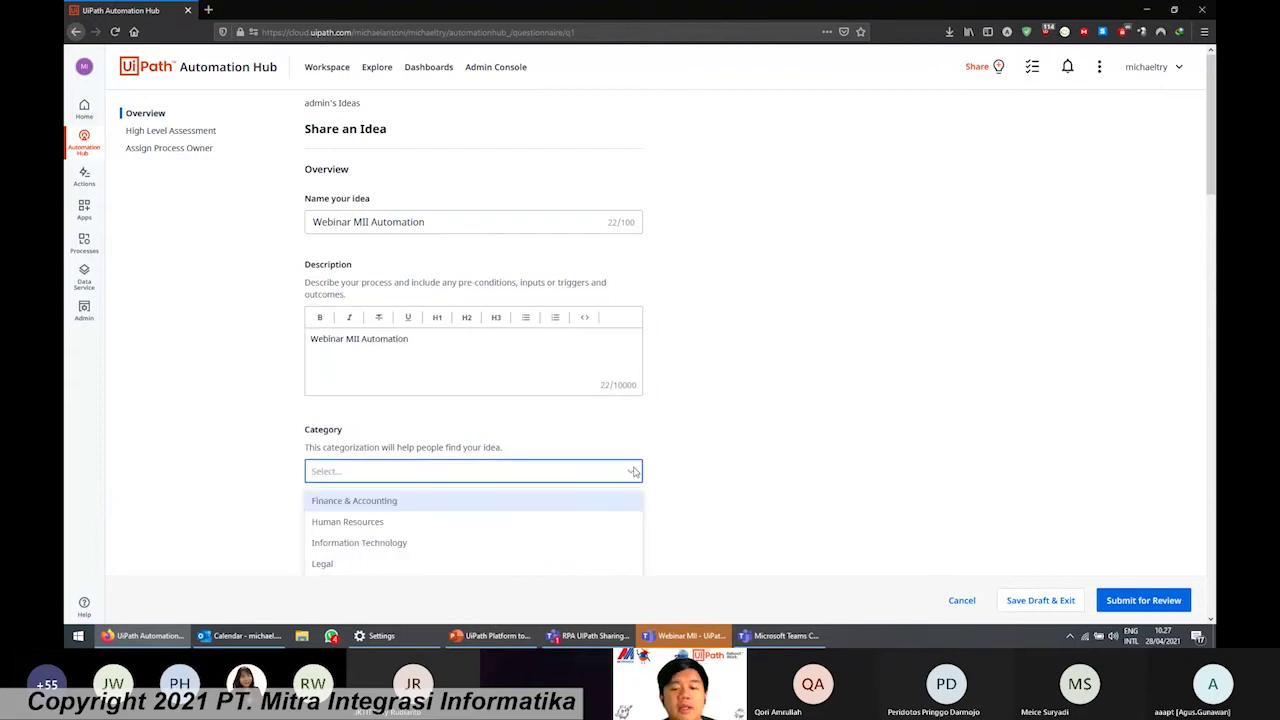
left_click(456, 541)
scroll(574, 374, "down", 4)
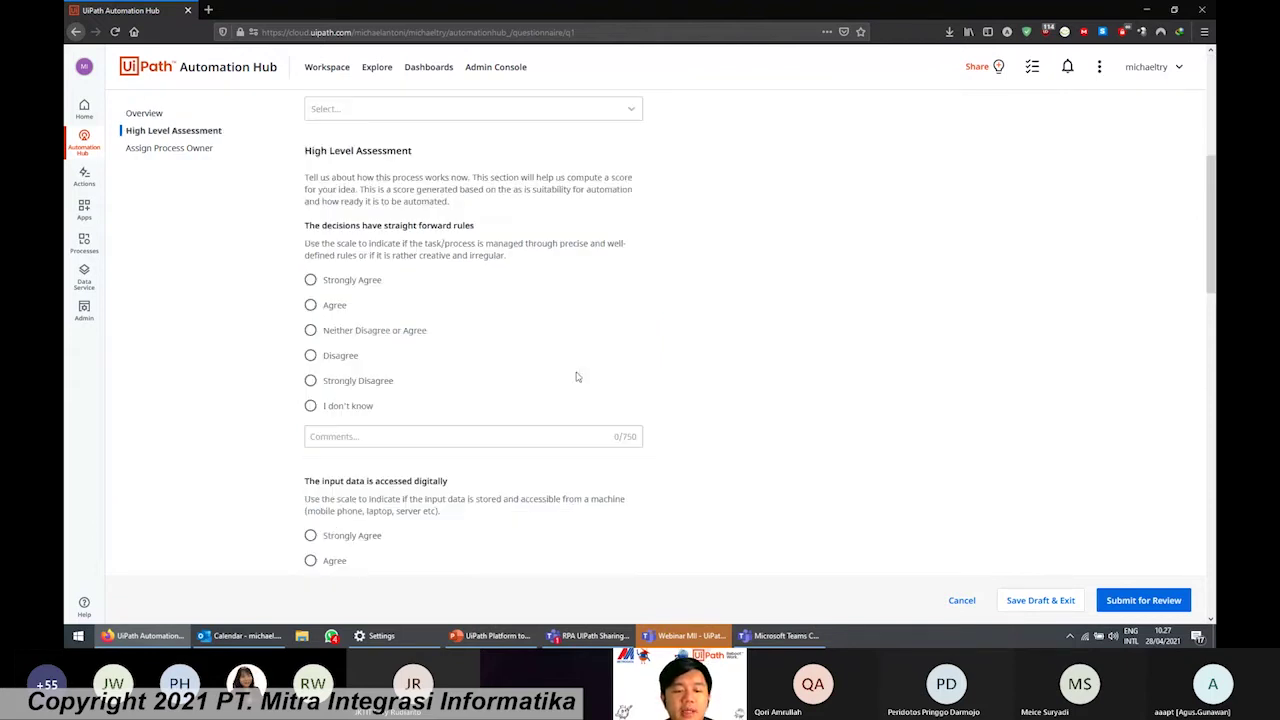
scroll(591, 206, "up", 1)
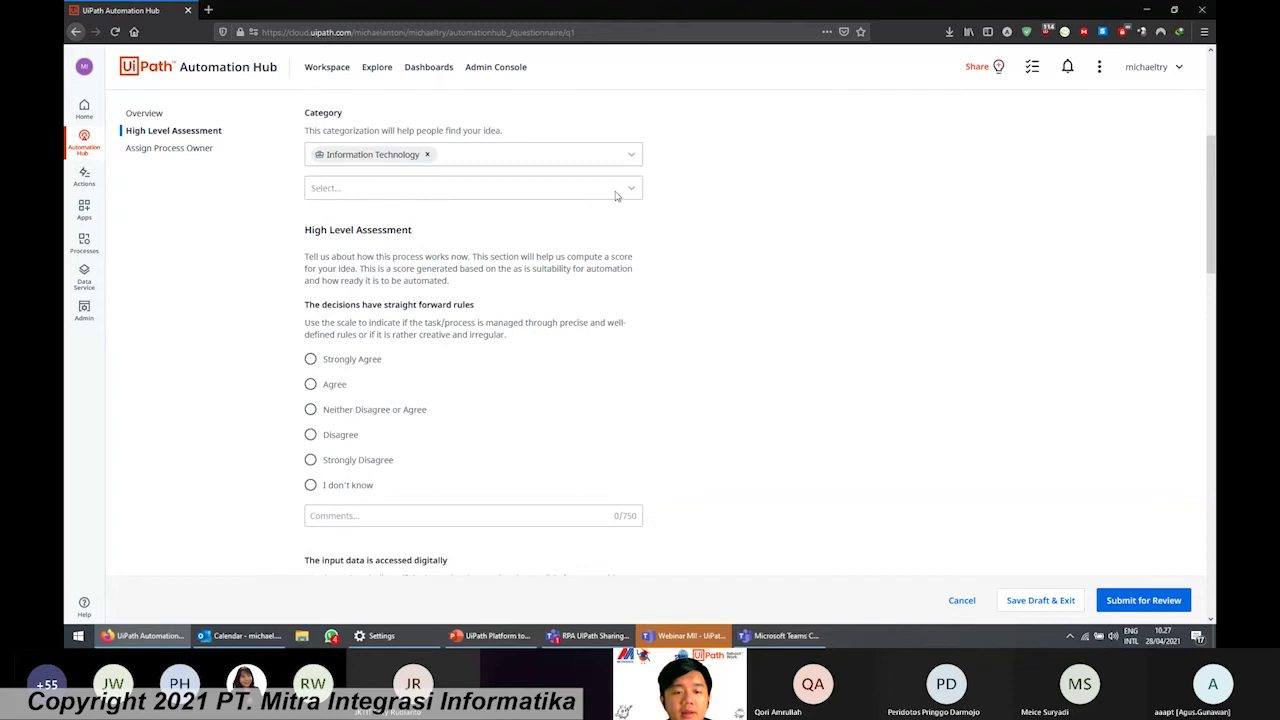
left_click(617, 195)
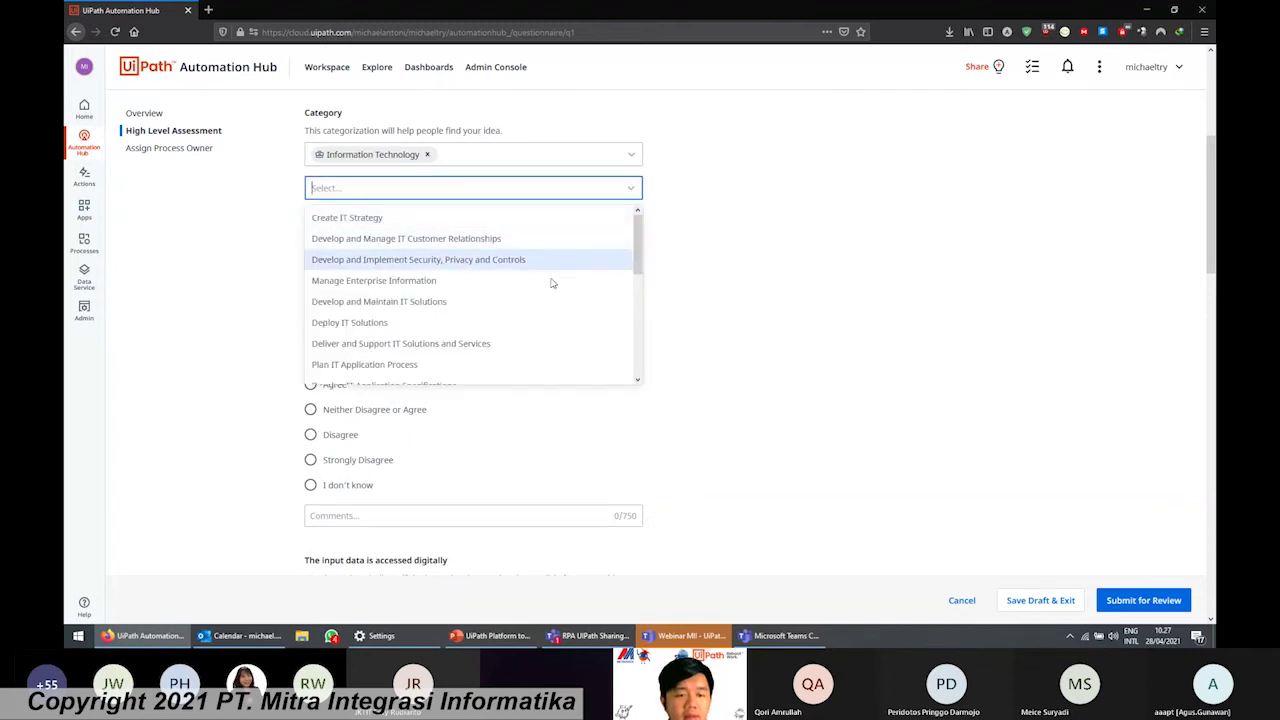
left_click(471, 280)
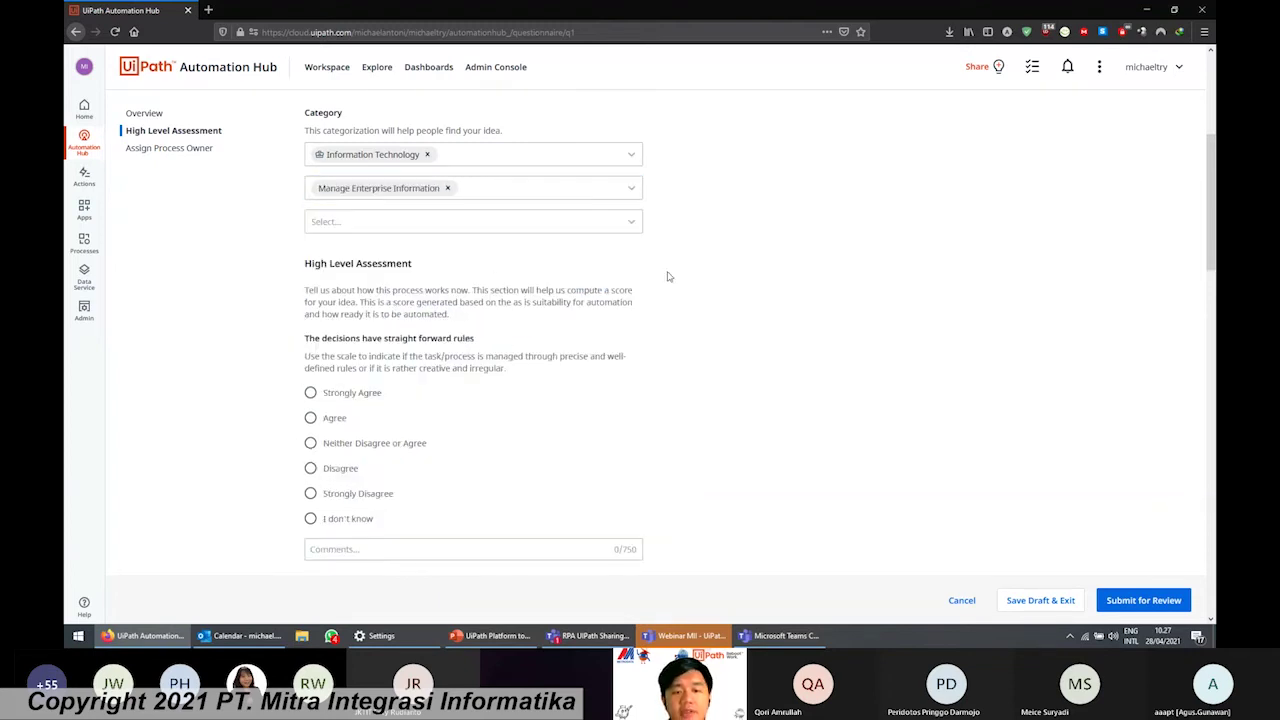
left_click(607, 222)
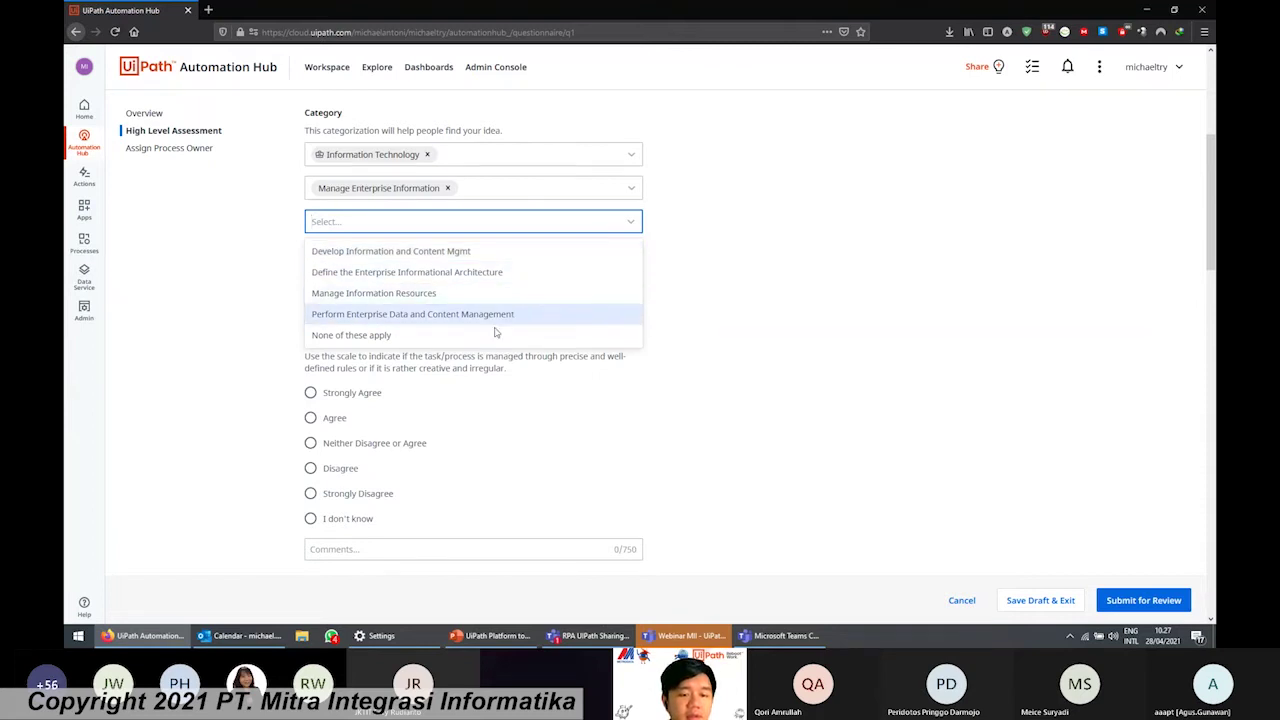
left_click(512, 252)
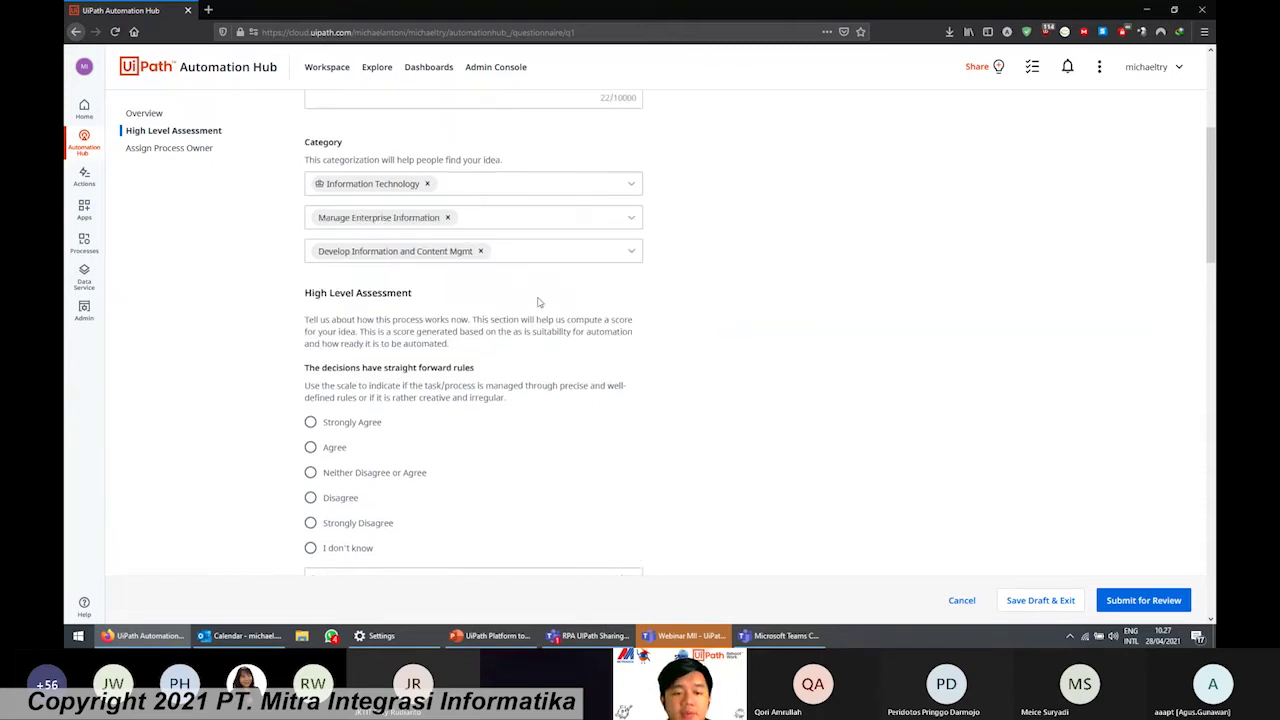
Rate "The decisions have straight forward rules" as Strongly Agree and add the comment "SOP tersedia".
scroll(537, 303, "up", 1)
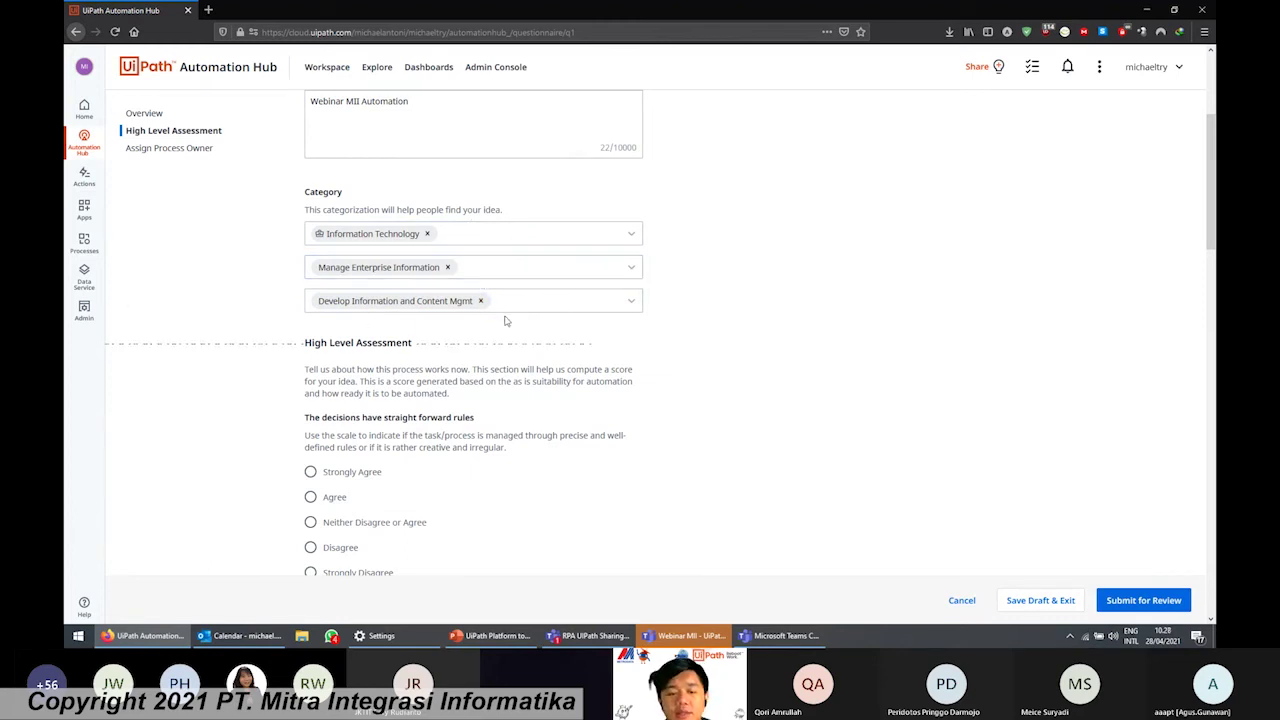
scroll(614, 344, "down", 1)
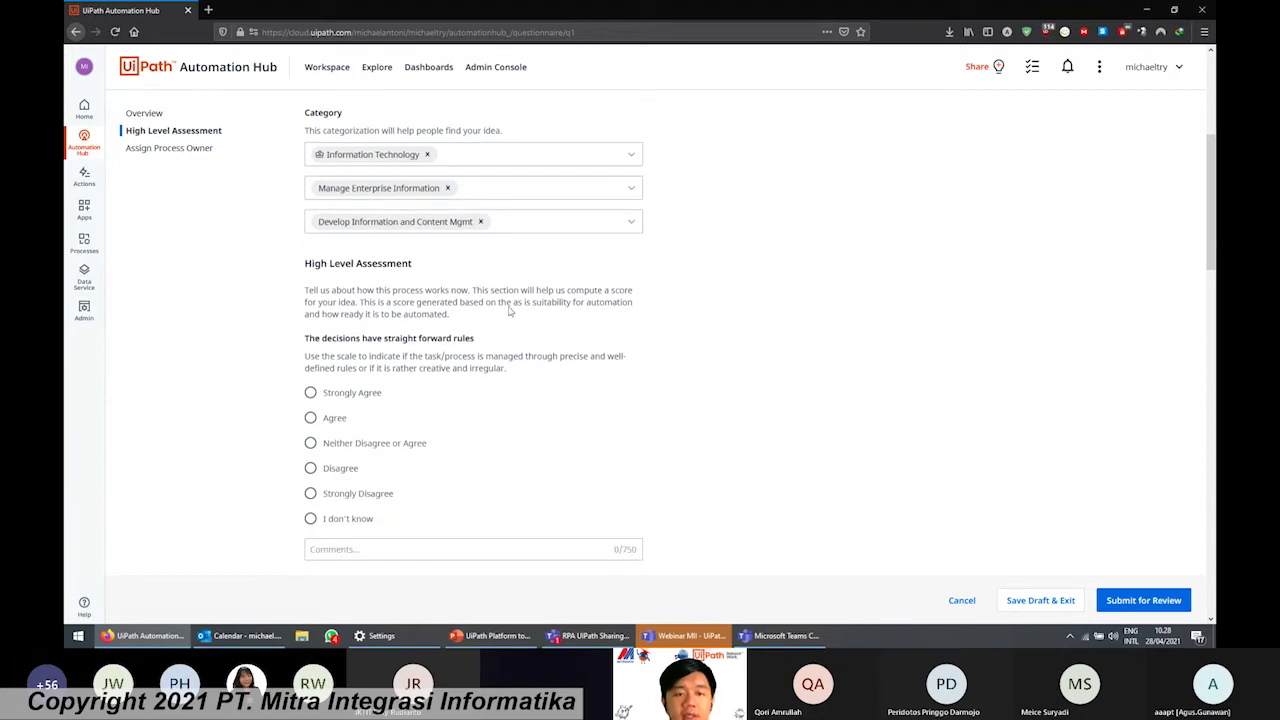
scroll(499, 301, "down", 1)
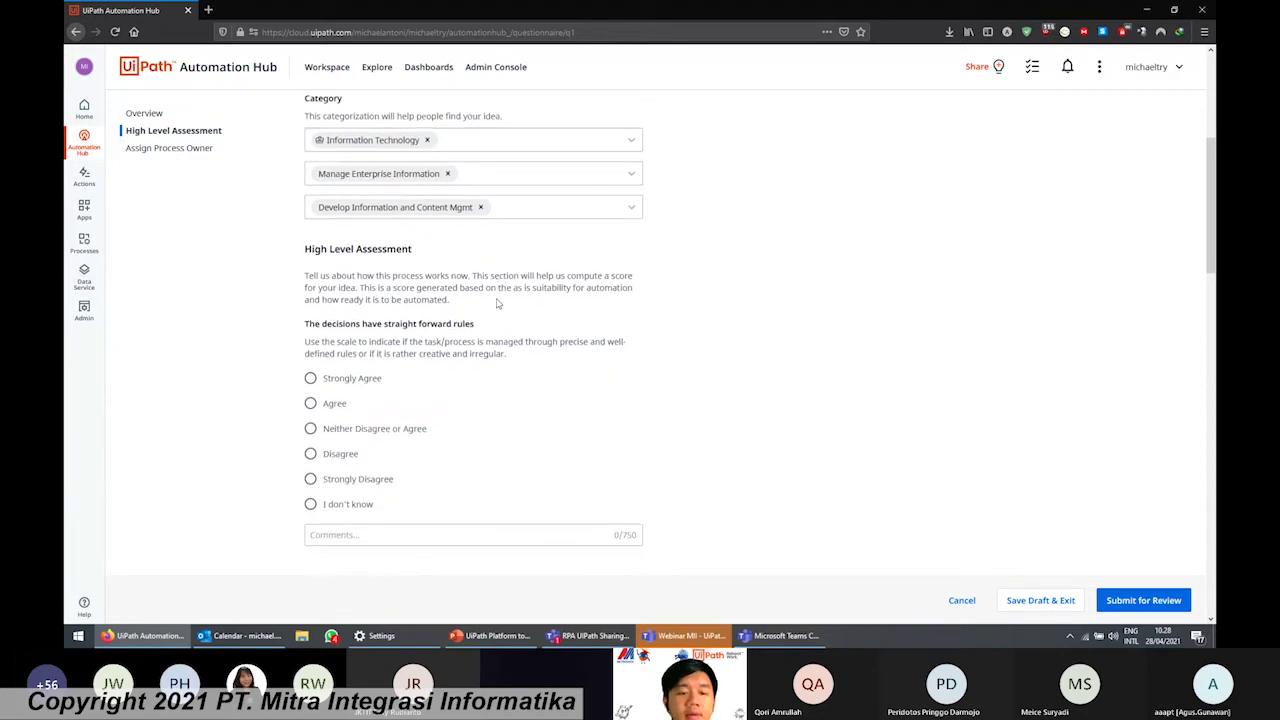
left_click_drag(305, 277, 414, 277)
left_click(394, 272)
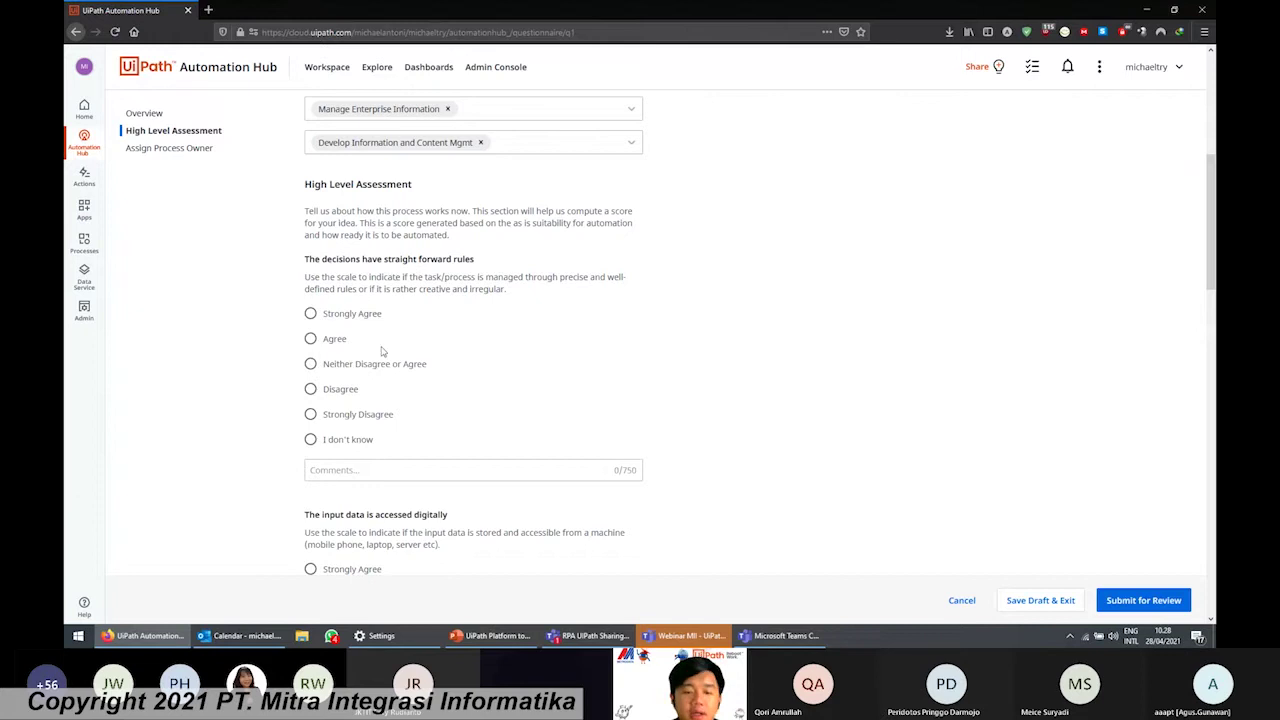
left_click(376, 318)
scroll(491, 354, "down", 2)
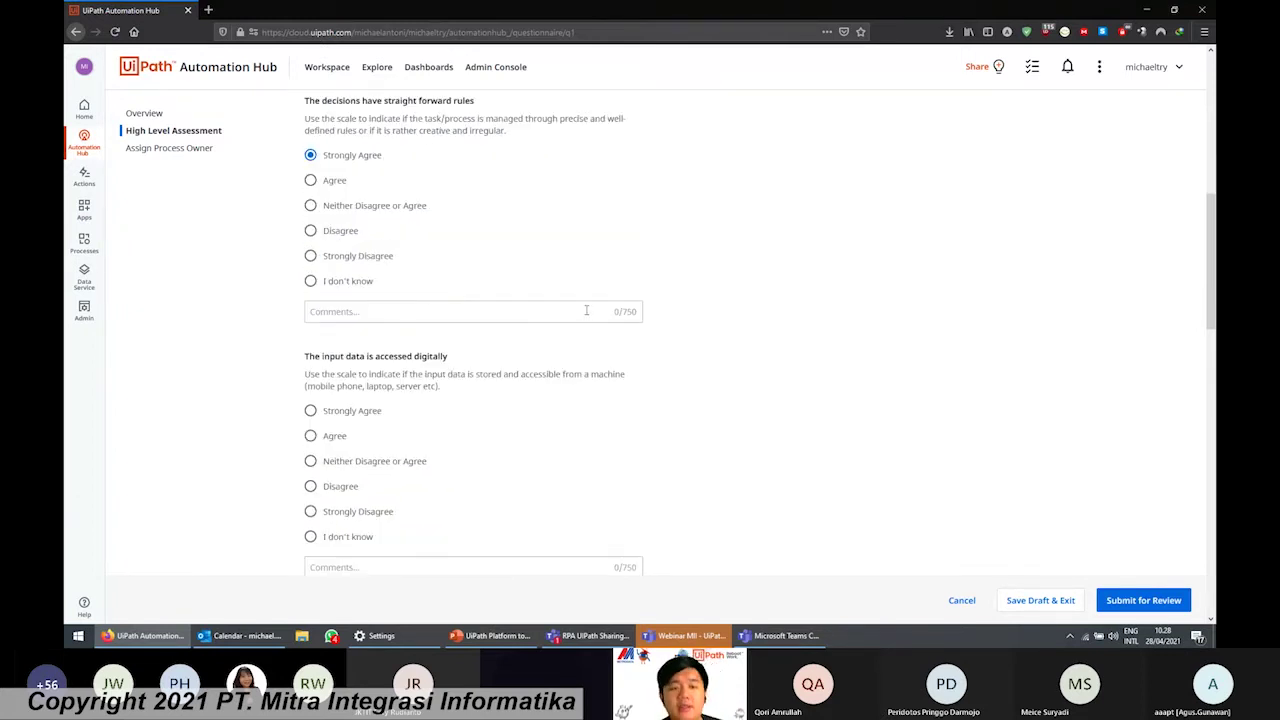
left_click(586, 311)
scroll(586, 310, "down", 2)
type("SOP tersedia")
left_click(544, 229)
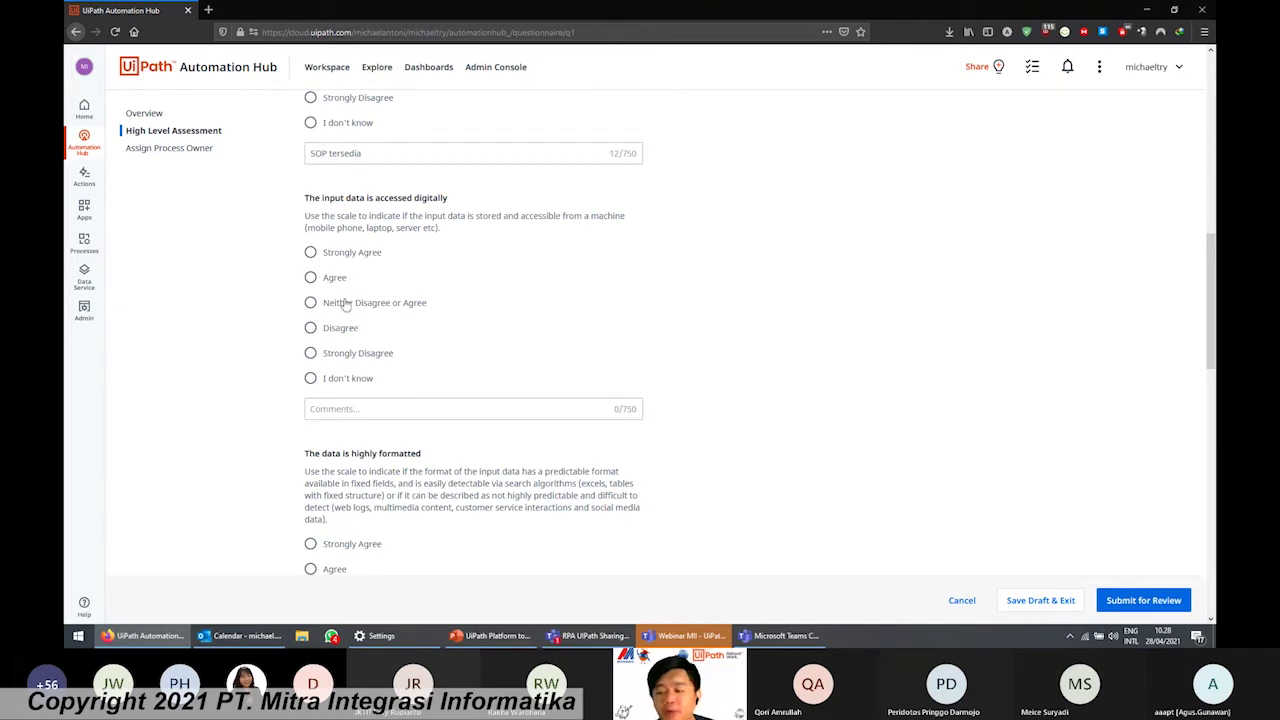
Rate "The input data is accessed digitally" as Strongly Agree with the comment "Input dari Excel File dan SAP".
left_click(363, 256)
left_click(443, 409)
type("Documentr")
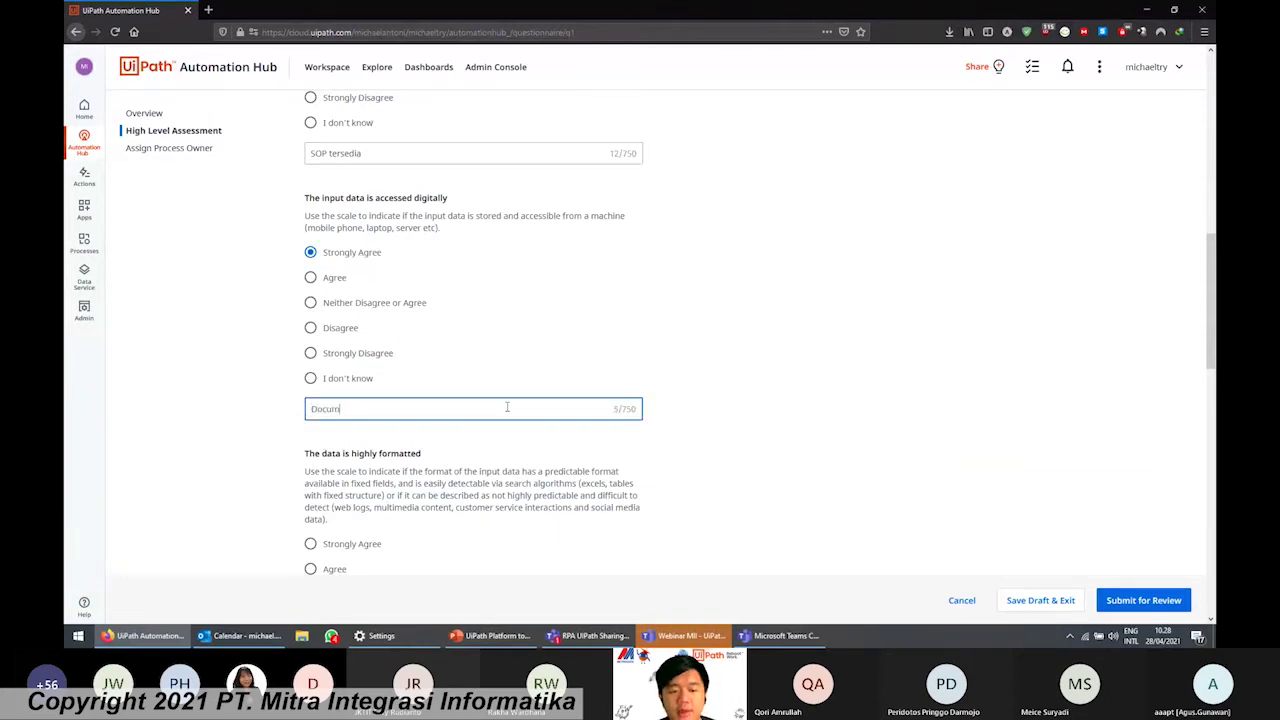
key("BackSpace")
key("BackSpace")
key("BackSpace")
key("BackSpace")
key("BackSpace")
key("BackSpace")
key("BackSpace")
key("BackSpace")
type("Iya")
key("BackSpace")
key("BackSpace")
type("yang")
key("BackSpace")
key("BackSpace")
key("BackSpace")
key("BackSpace")
type("nput dari")
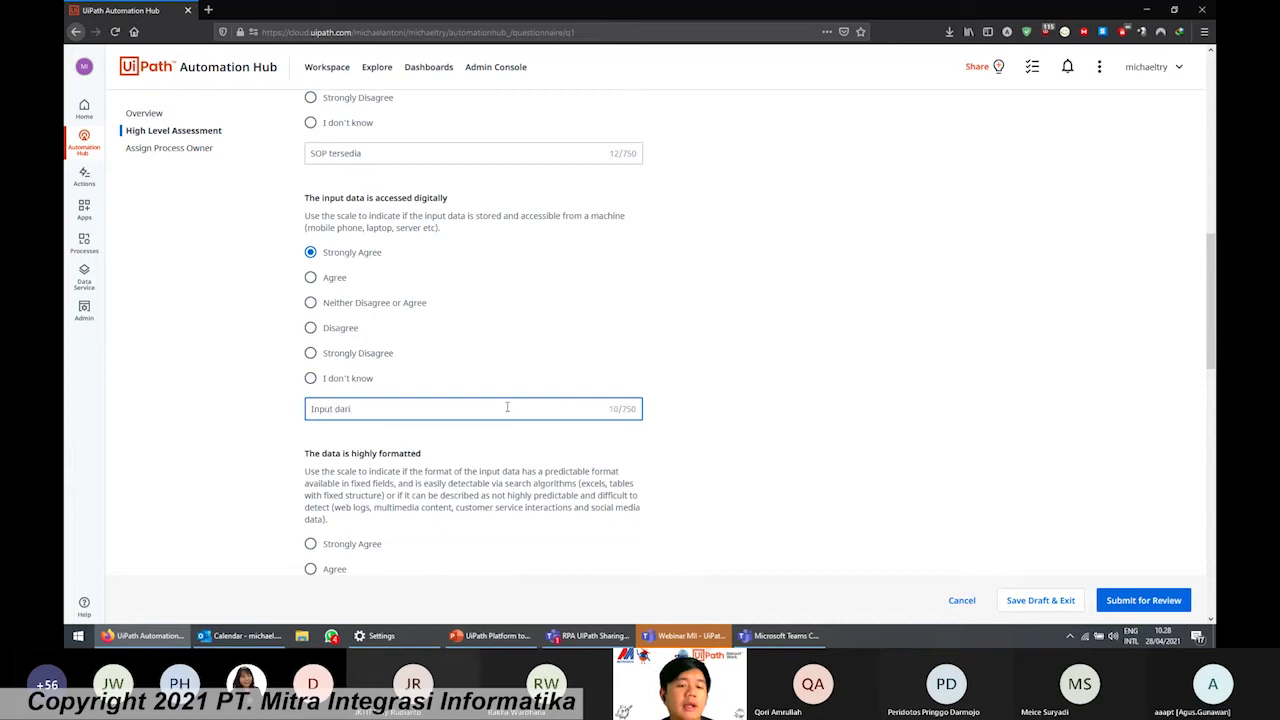
type(" Excel File dan ")
type("SAOP")
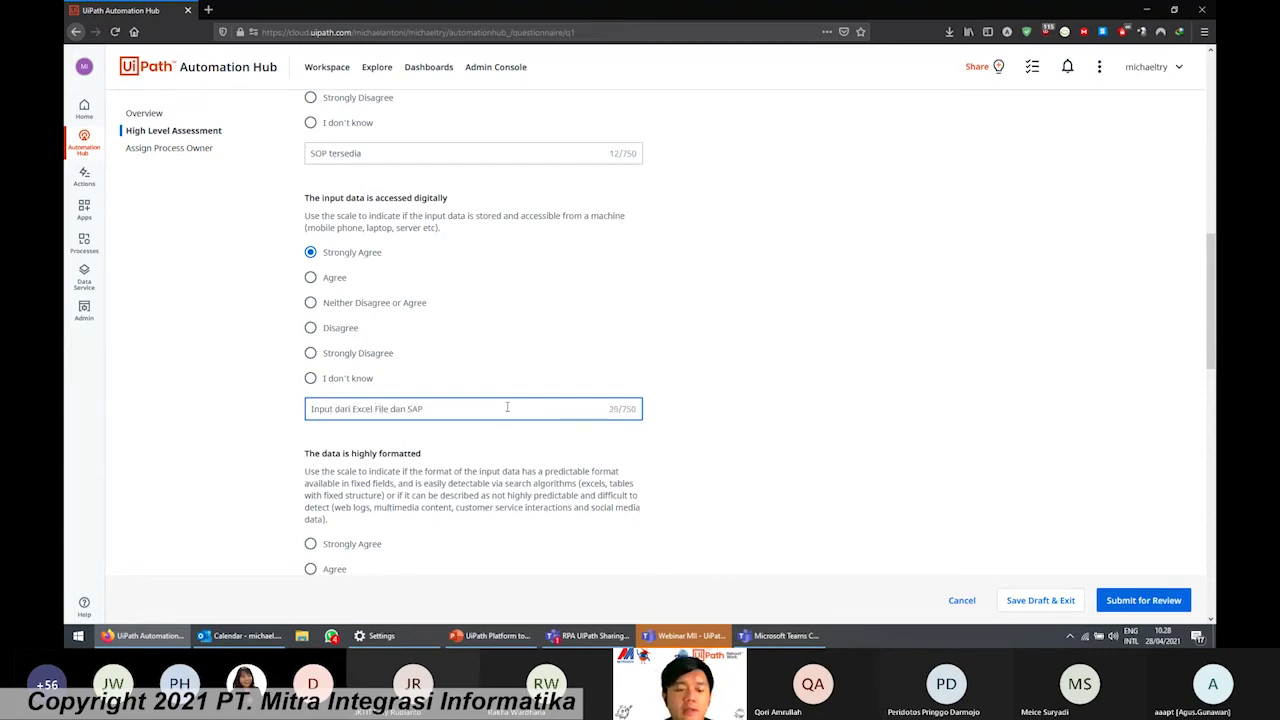
left_click(629, 444)
Rate "The data is highly formatted" as Strongly Agree, leaving its comment empty.
scroll(640, 483, "down", 3)
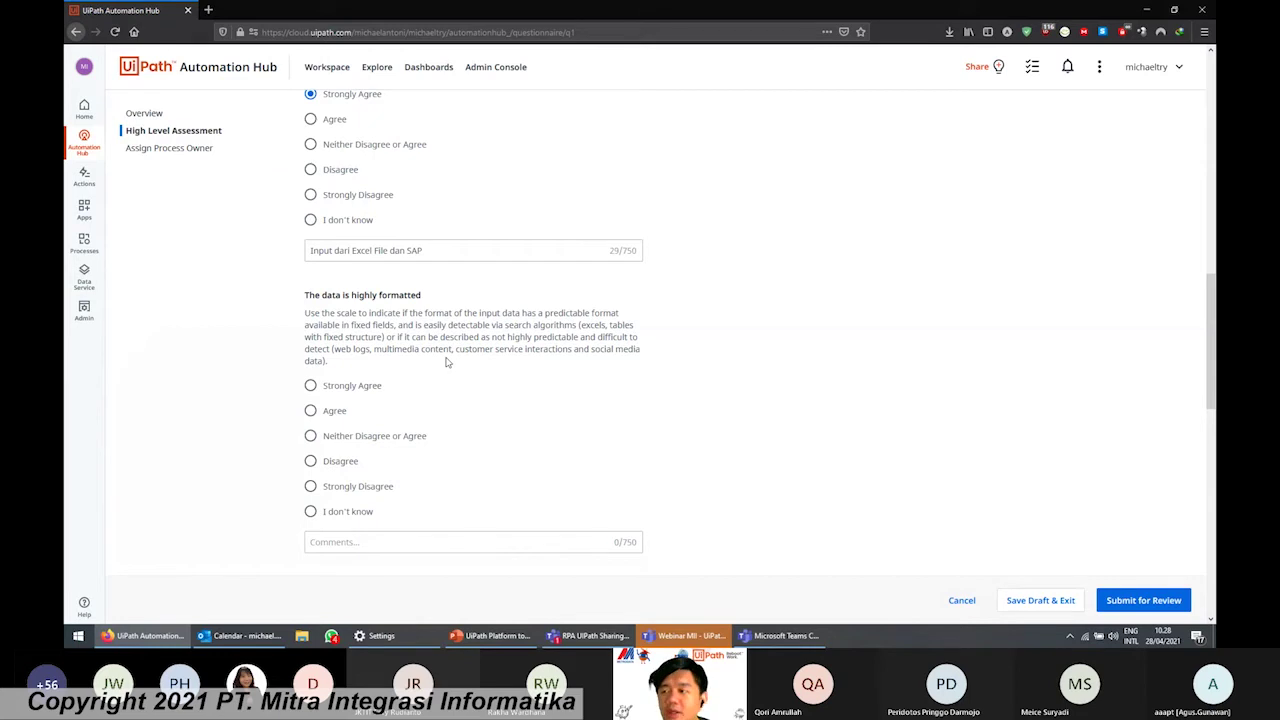
left_click(348, 388)
left_click(365, 540)
Rate "This process has no expected changes in the next 6 months" as Strongly Agree.
scroll(500, 400, "down", 6)
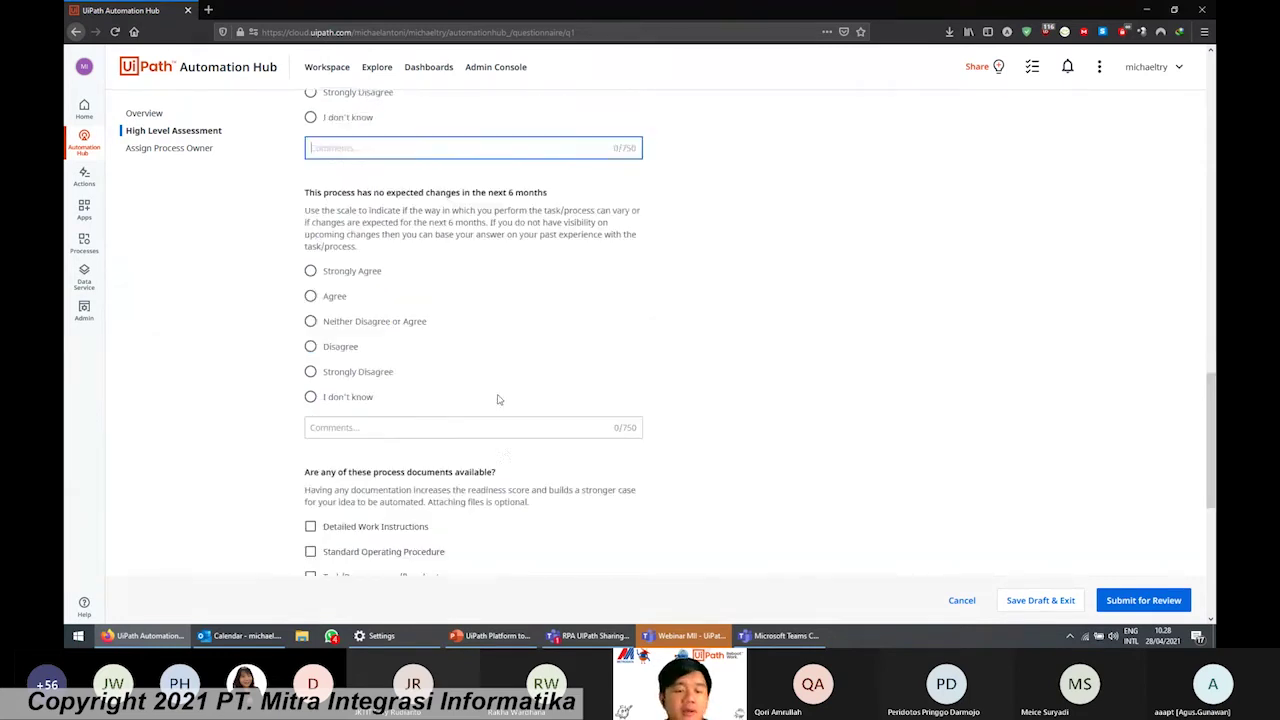
scroll(555, 327, "up", 2)
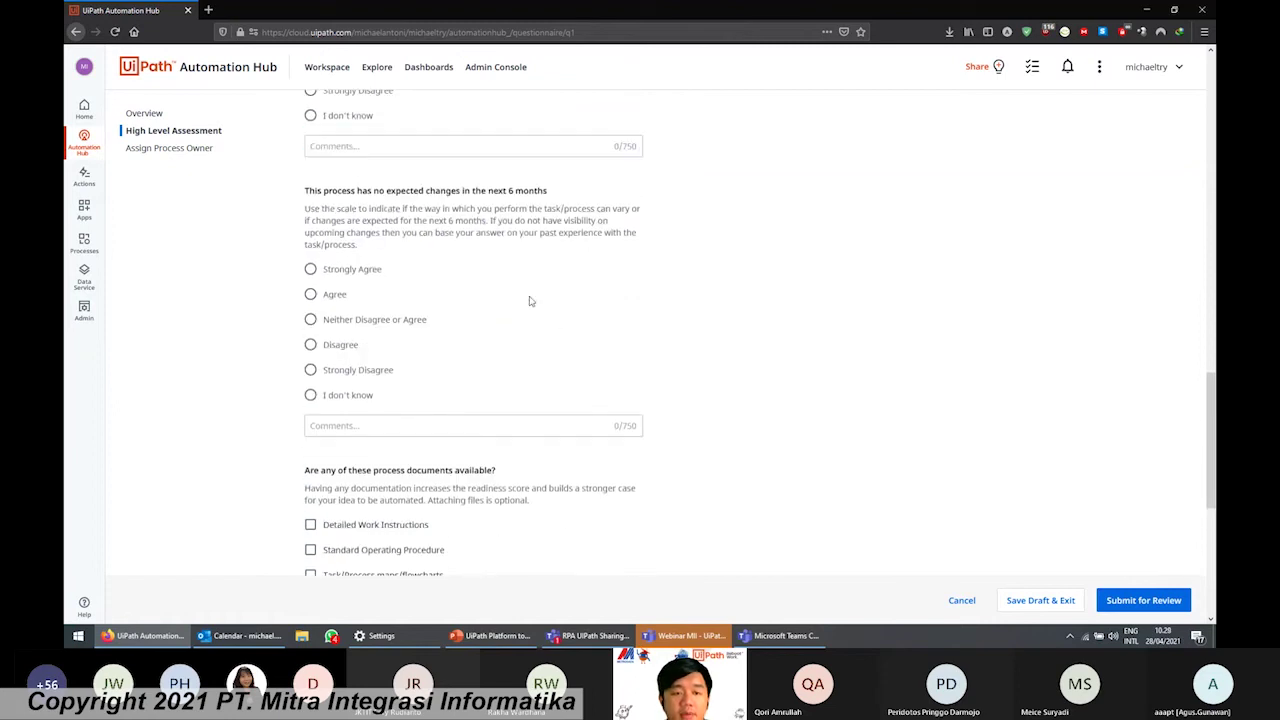
left_click_drag(354, 192, 497, 193)
left_click(489, 207)
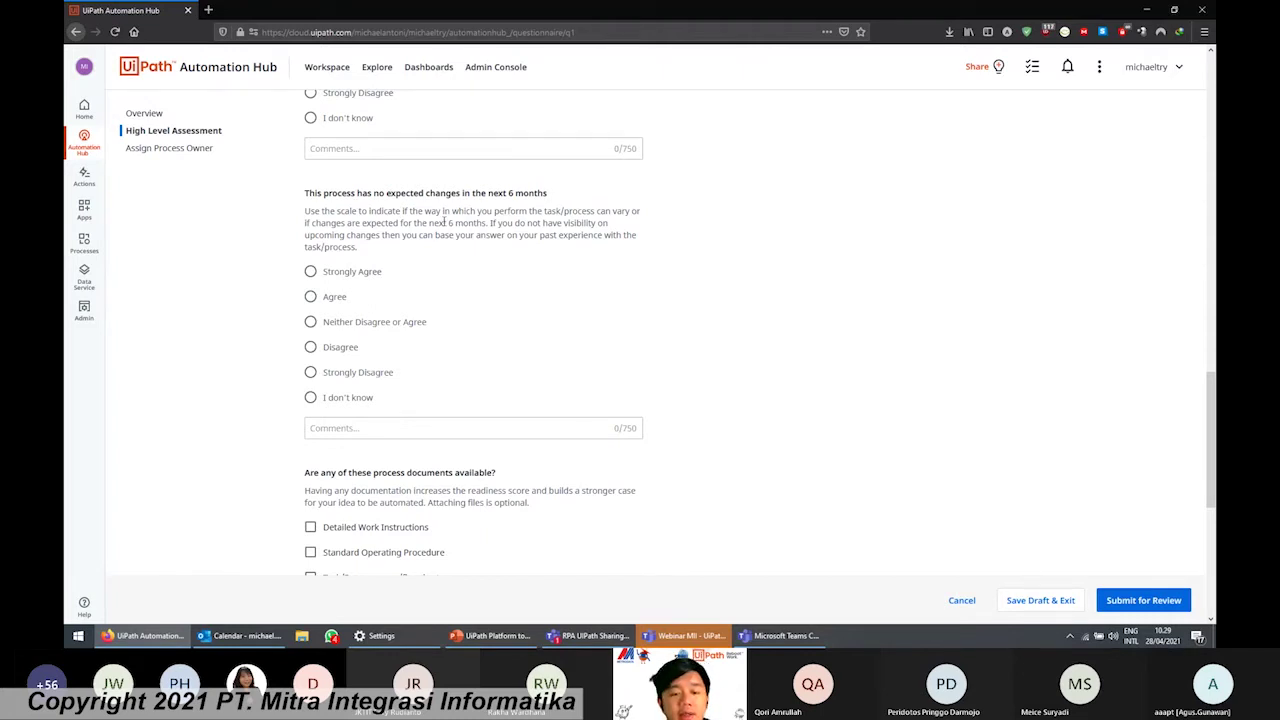
left_click(352, 273)
scroll(468, 290, "down", 3)
scroll(455, 294, "down", 3)
left_click(366, 210)
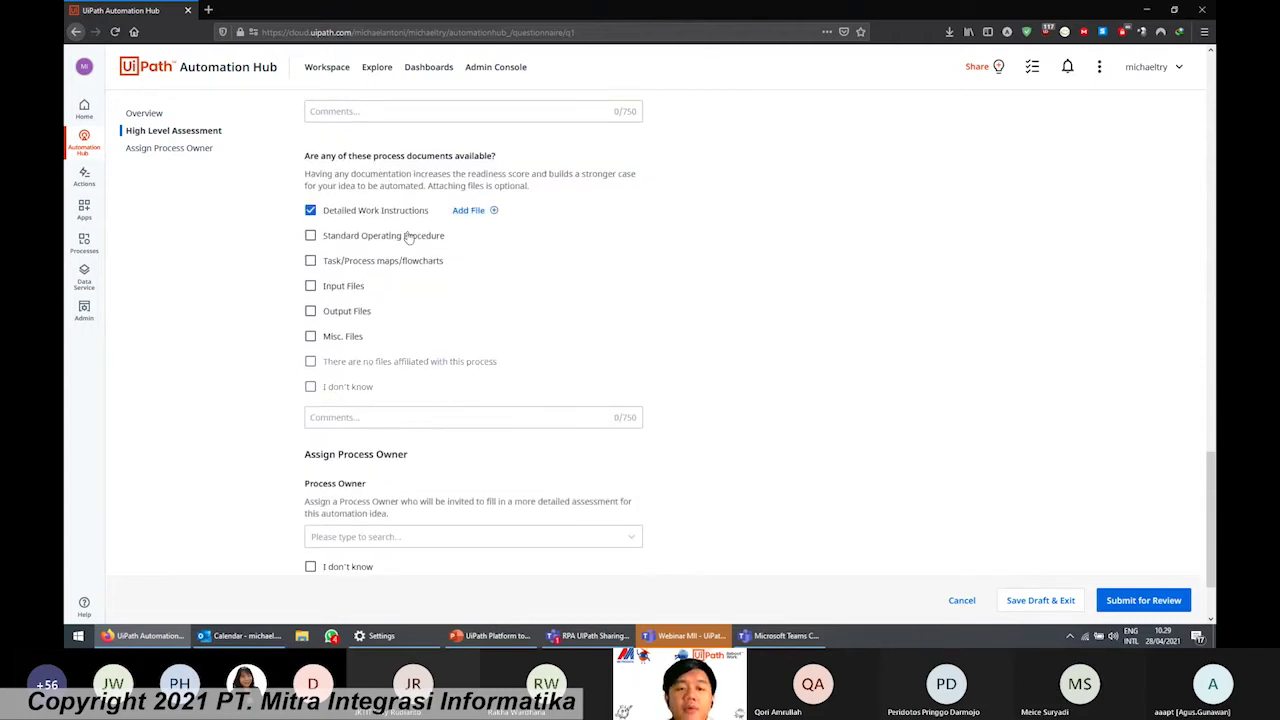
left_click(398, 236)
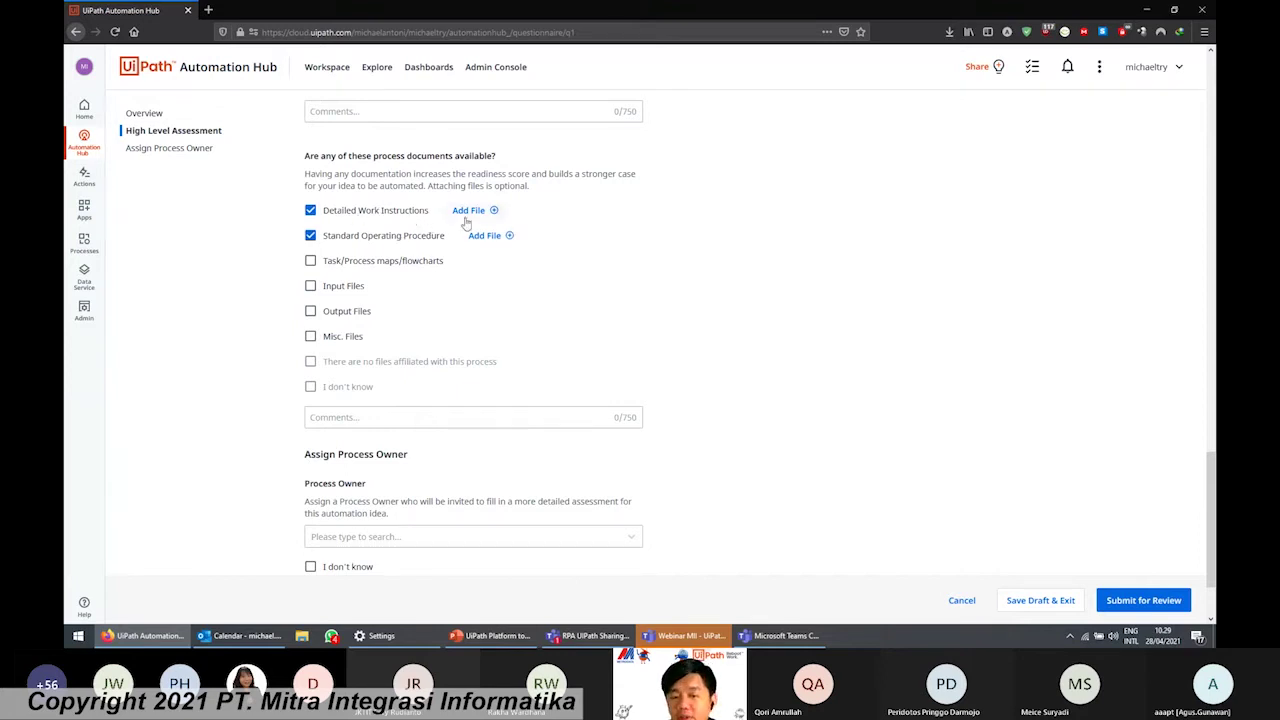
left_click(408, 211)
left_click(403, 237)
left_click(396, 262)
left_click(402, 263)
left_click(346, 311)
left_click(343, 286)
left_click(343, 286)
left_click(335, 310)
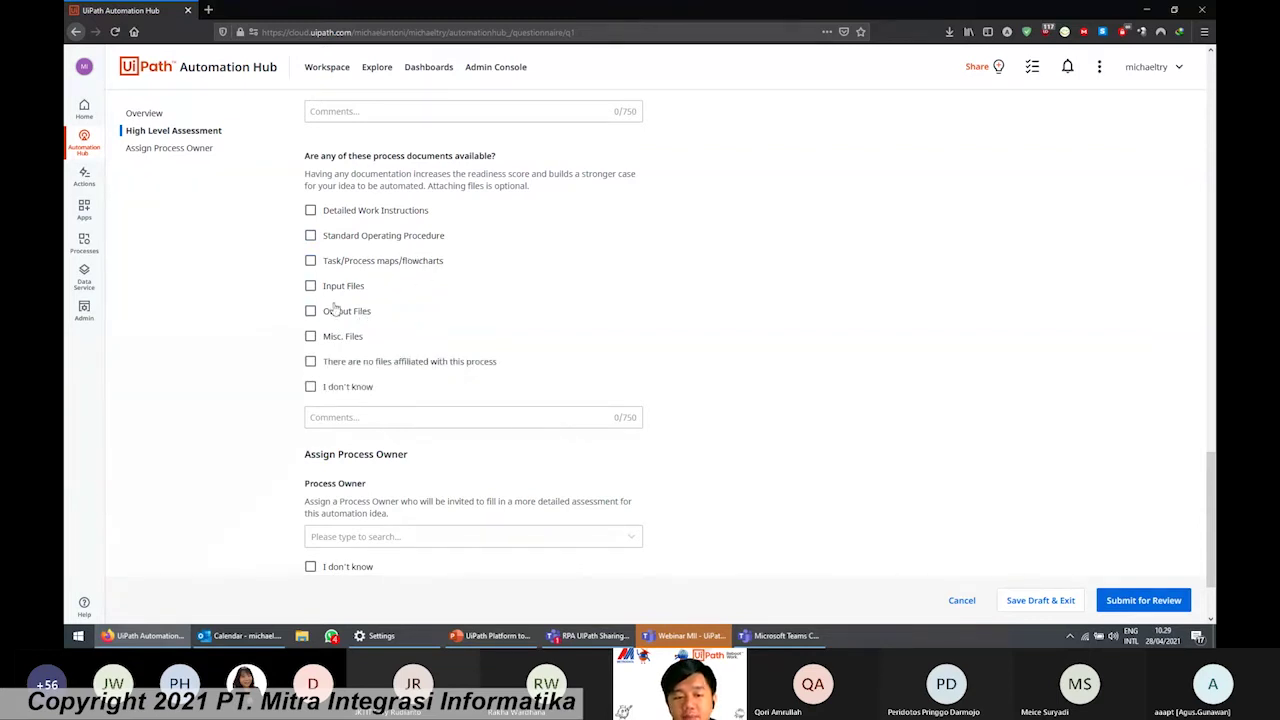
Assign the suggested user's e-mail account as the idea's Process Owner.
scroll(450, 380, "down", 2)
left_click(470, 431)
left_click(466, 474)
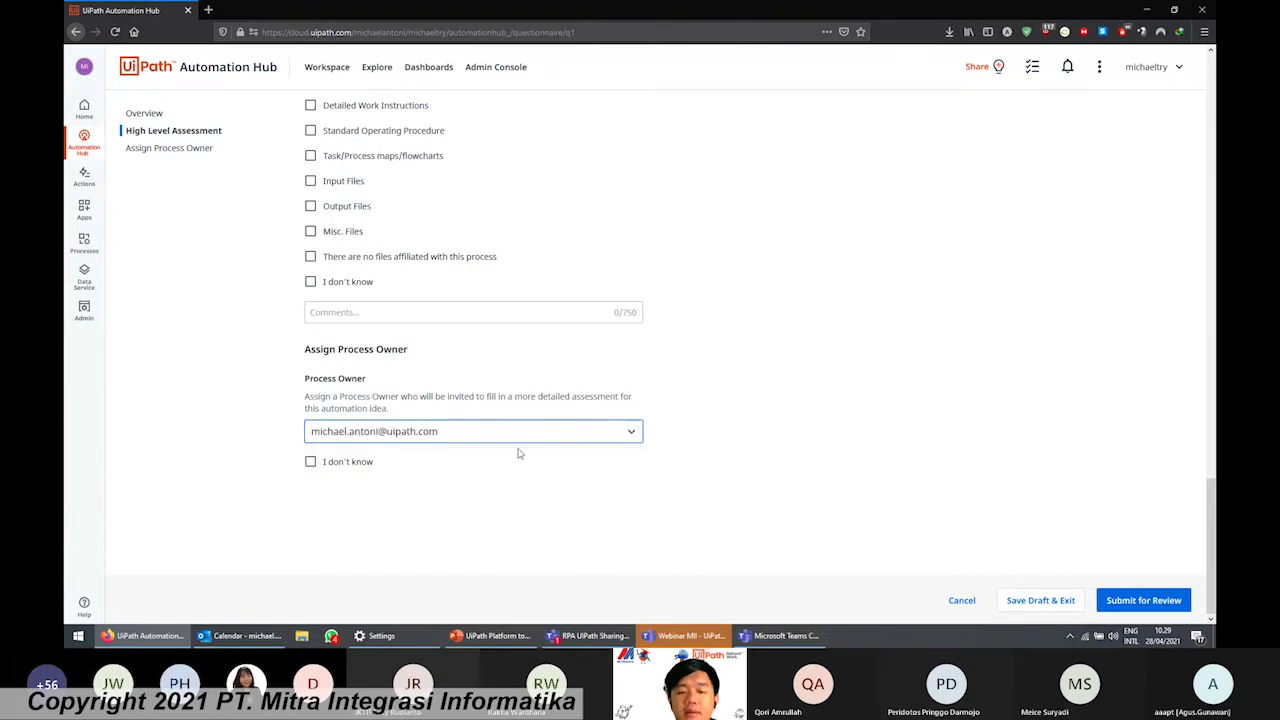
Try to submit the idea for review and dismiss the resulting message.
left_click(1126, 596)
left_click(702, 372)
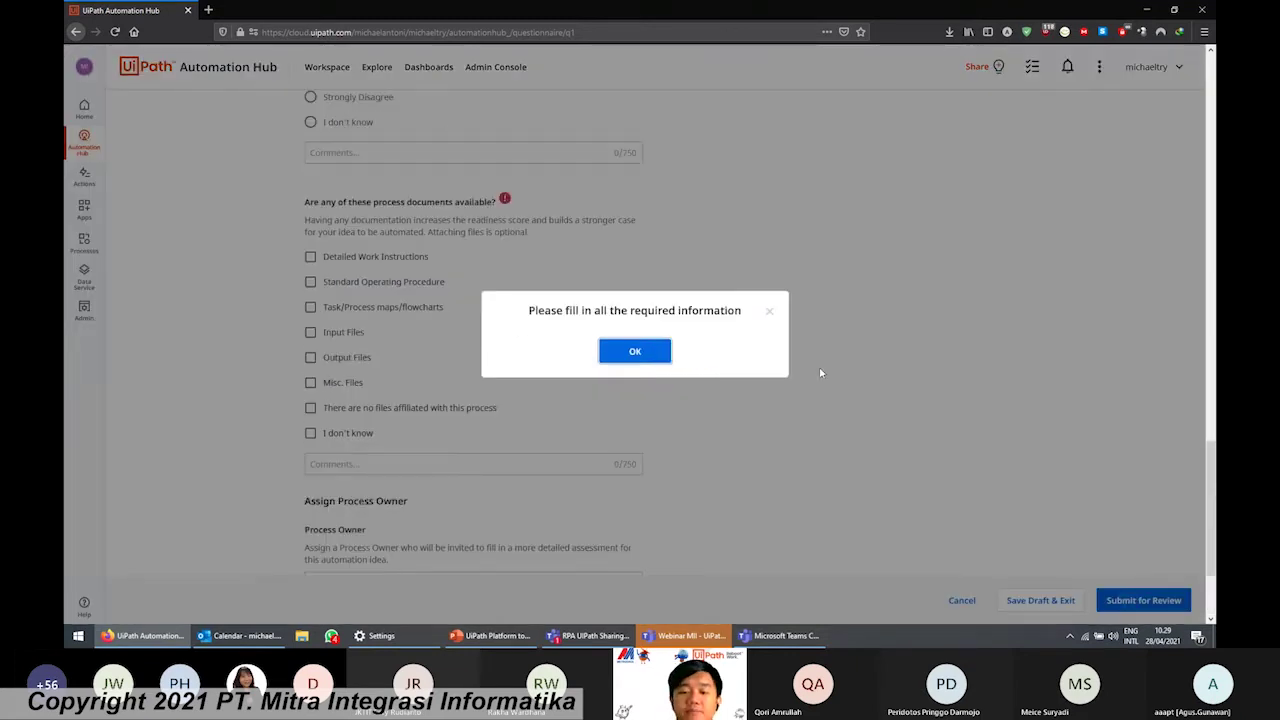
left_click(647, 368)
Answer the process documents question with "There are no files affiliated with this process".
left_click(384, 262)
left_click(384, 262)
left_click(366, 433)
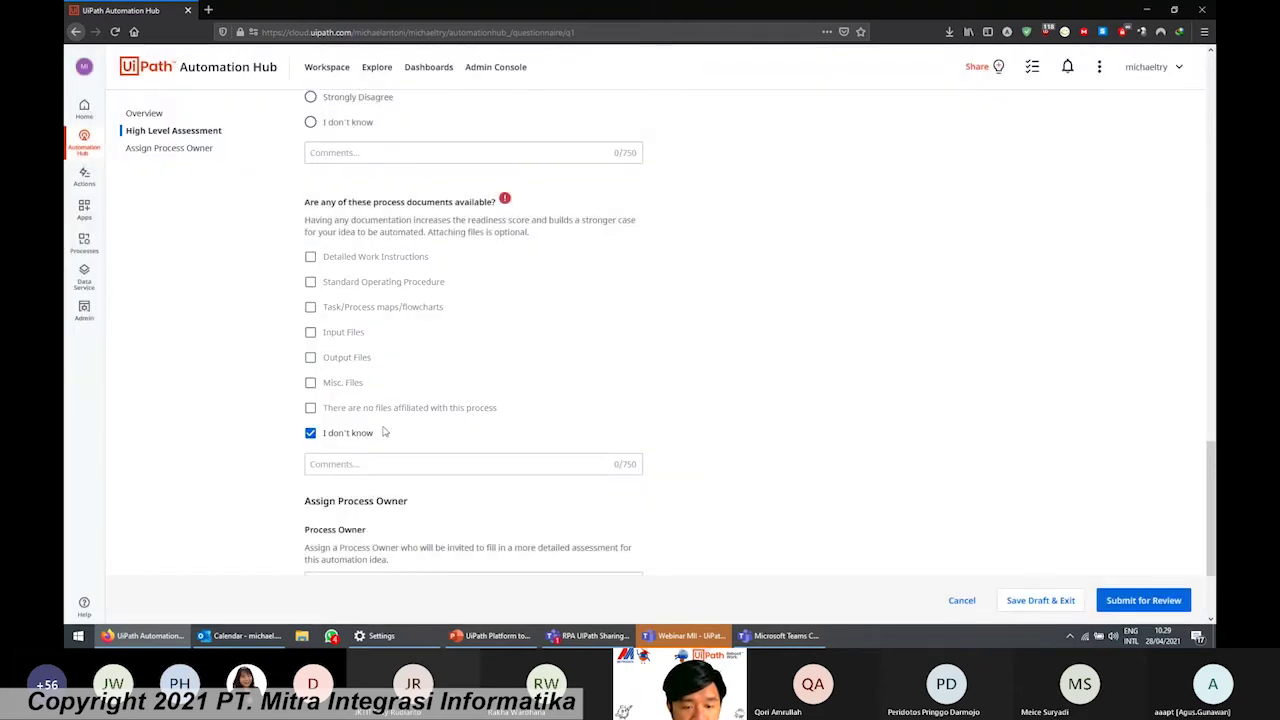
left_click(366, 433)
left_click(420, 408)
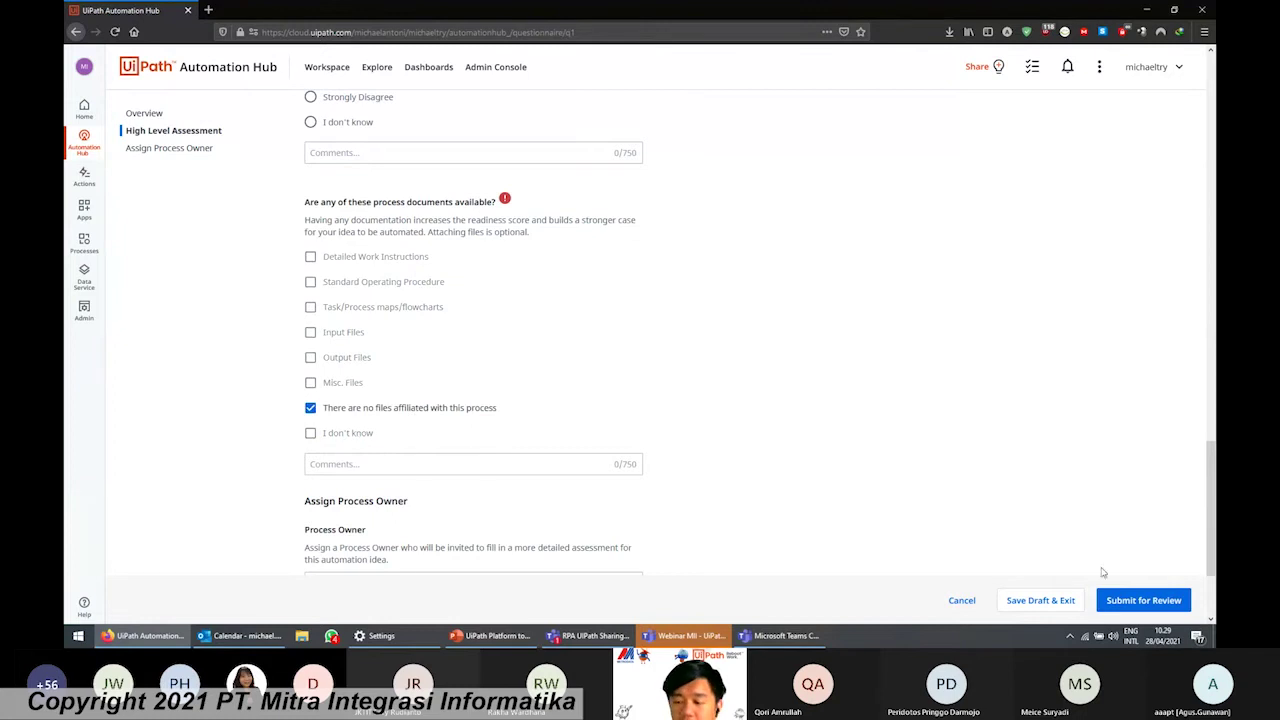
Submit the completed "Webinar MII Automation" idea for review and confirm the submission.
left_click(1152, 600)
left_click(665, 362)
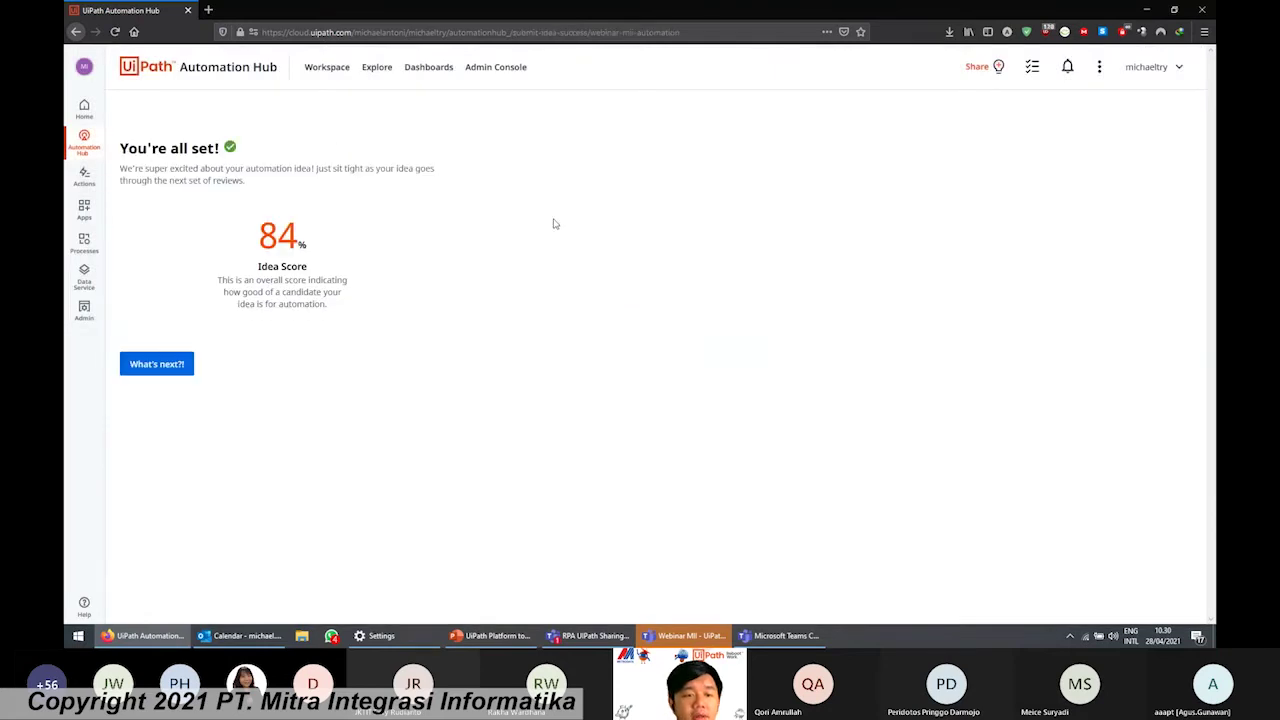
Examine the Idea Score and its explanation for the submitted idea.
left_click_drag(261, 220, 360, 277)
left_click(389, 257)
left_click_drag(302, 237, 245, 237)
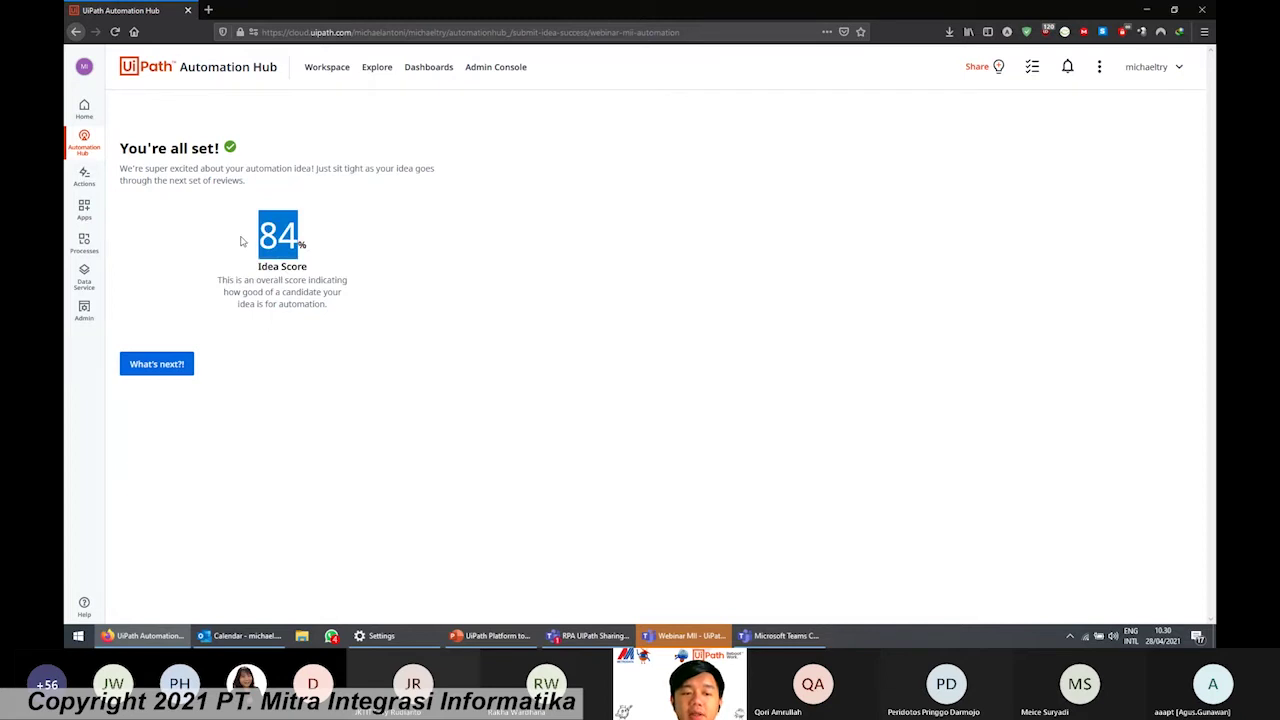
left_click(327, 248)
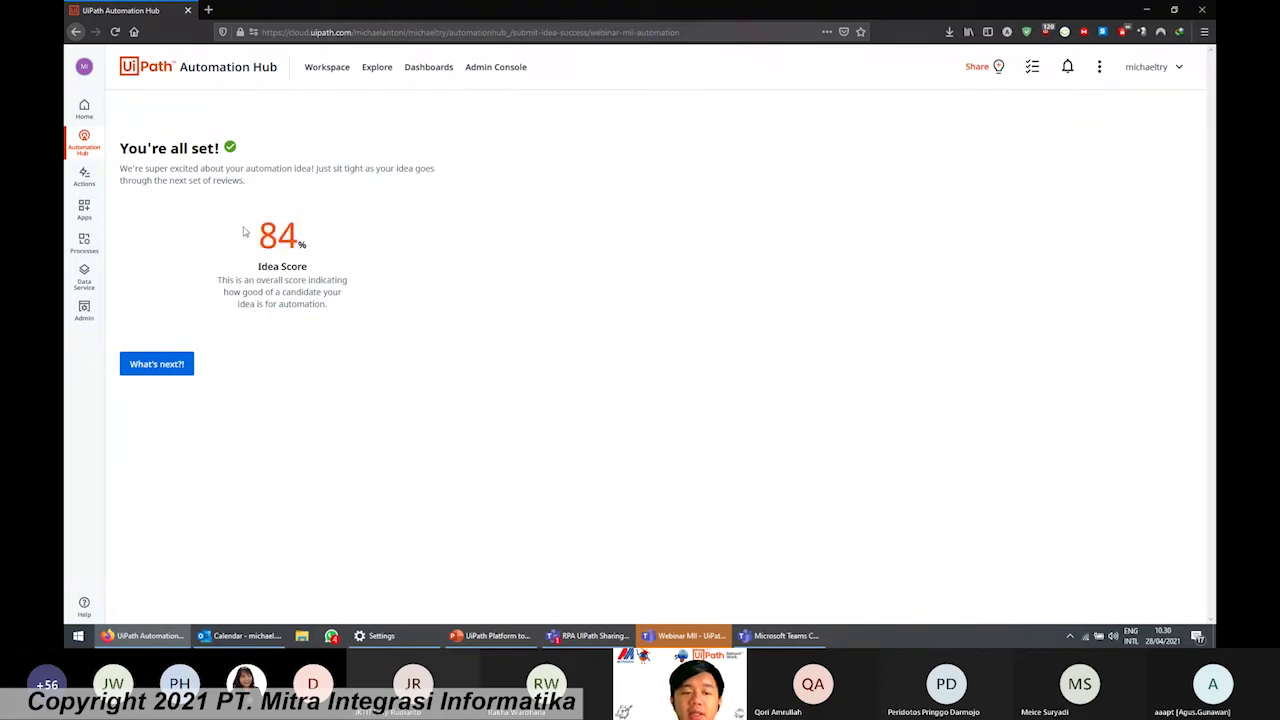
left_click_drag(243, 232, 403, 300)
left_click(403, 300)
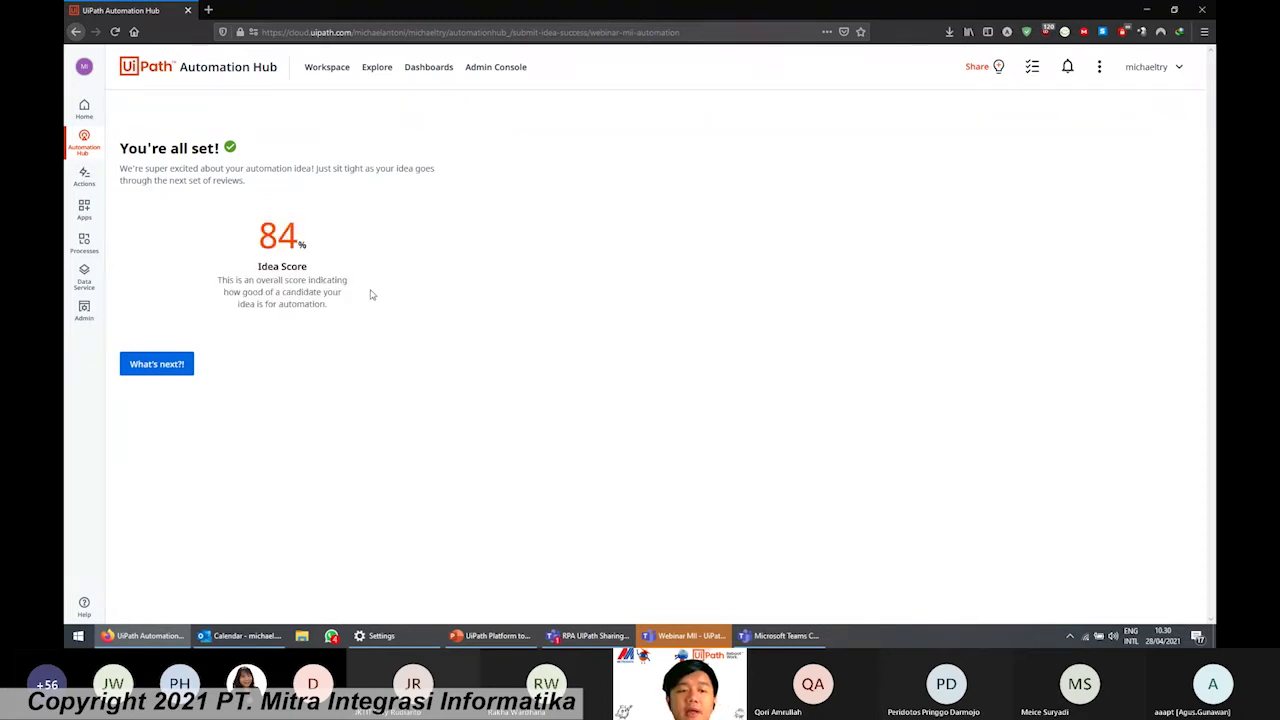
Open the "Onboarding of new employee" automation profile from the Explore Automation Program page.
mouse_move(321, 61)
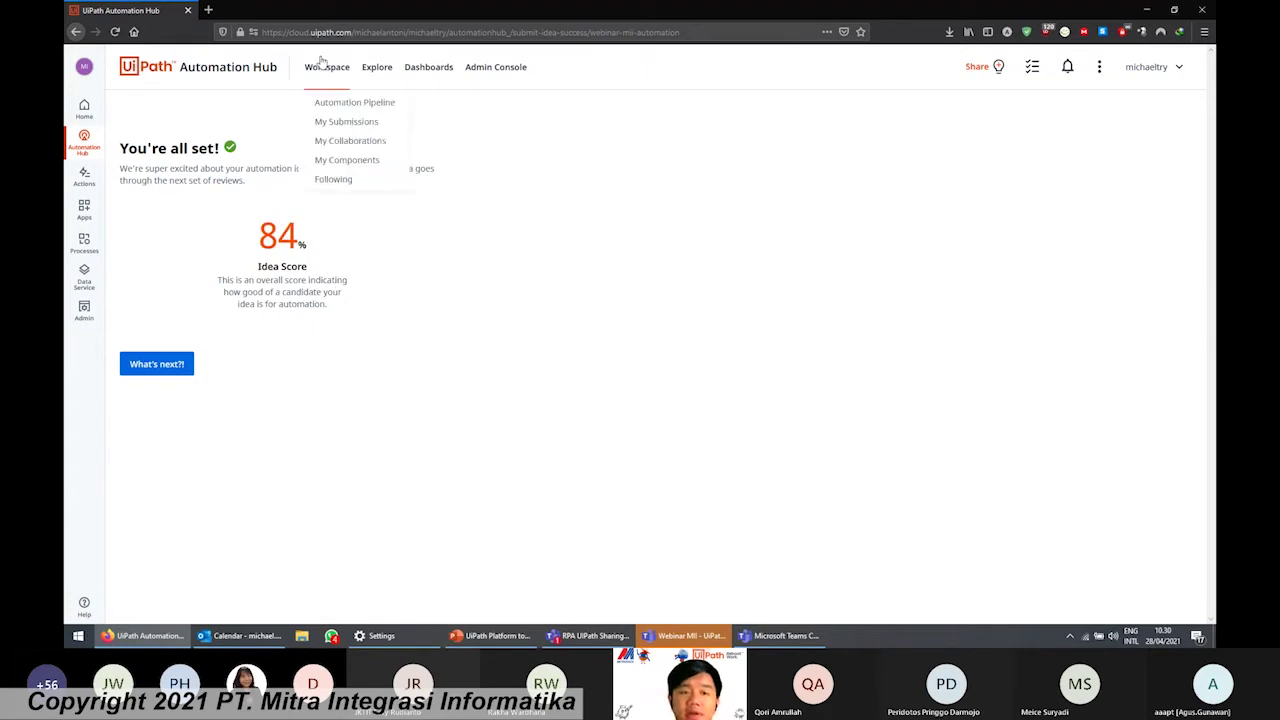
left_click(270, 67)
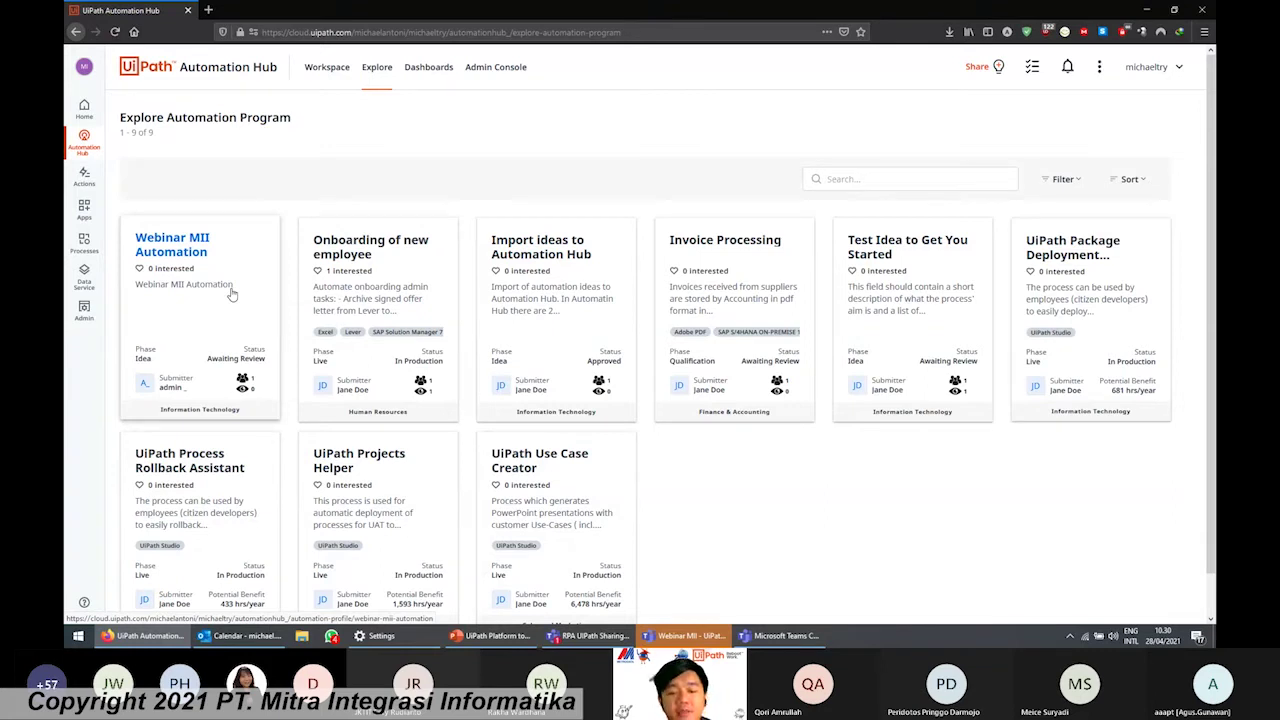
left_click(433, 303)
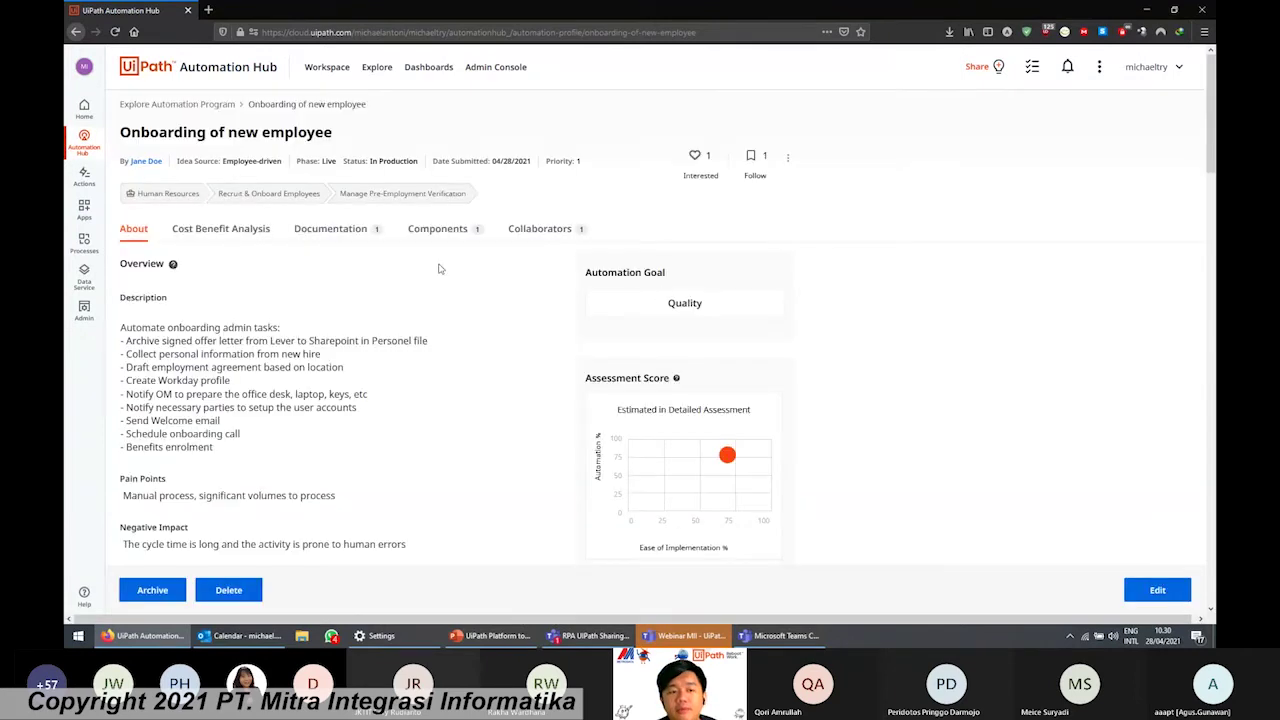
right_click(500, 343)
Review the onboarding automation's overview, High Level Assessment answers and Environmental Stability section.
scroll(338, 324, "down", 3)
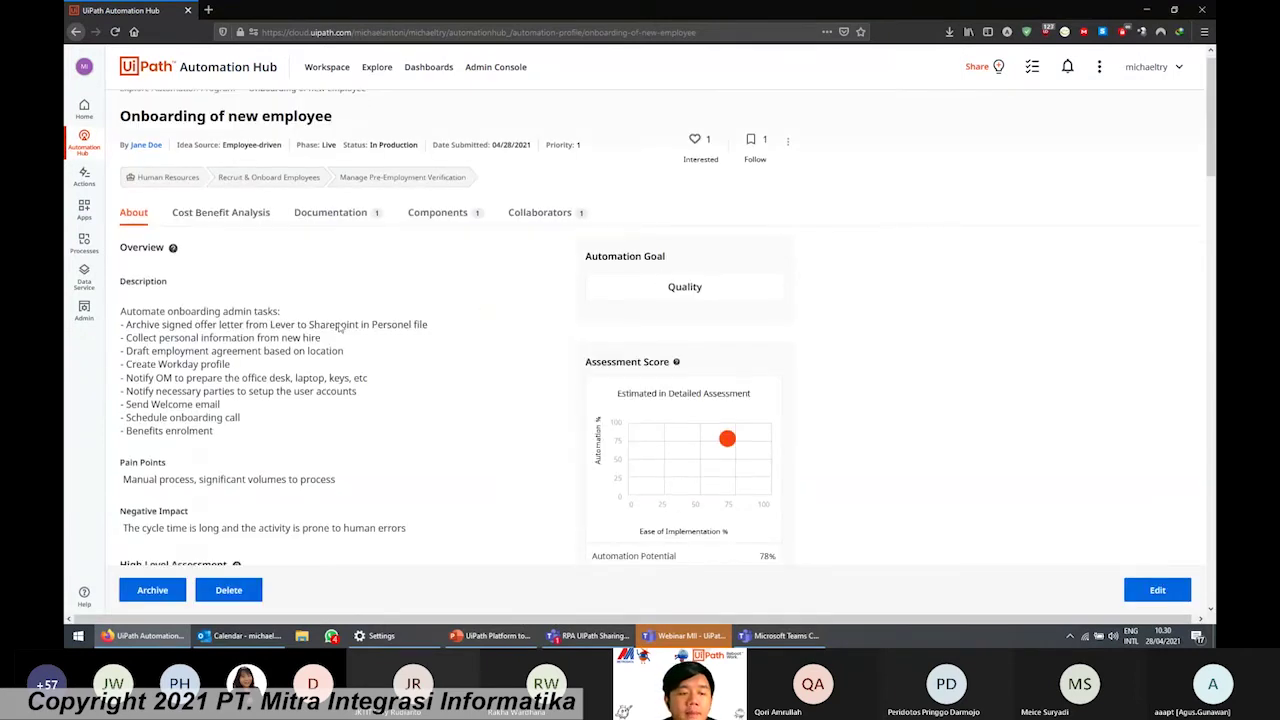
scroll(338, 306, "down", 2)
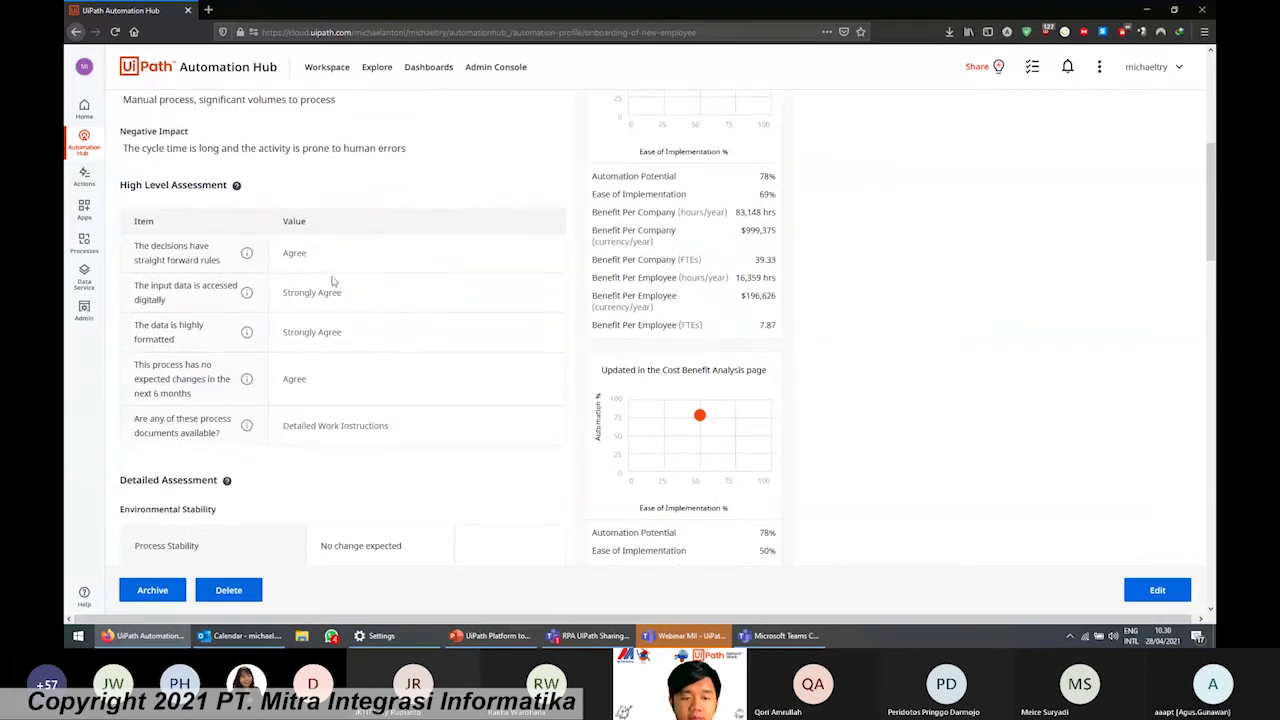
scroll(318, 335, "down", 3)
scroll(322, 230, "down", 3)
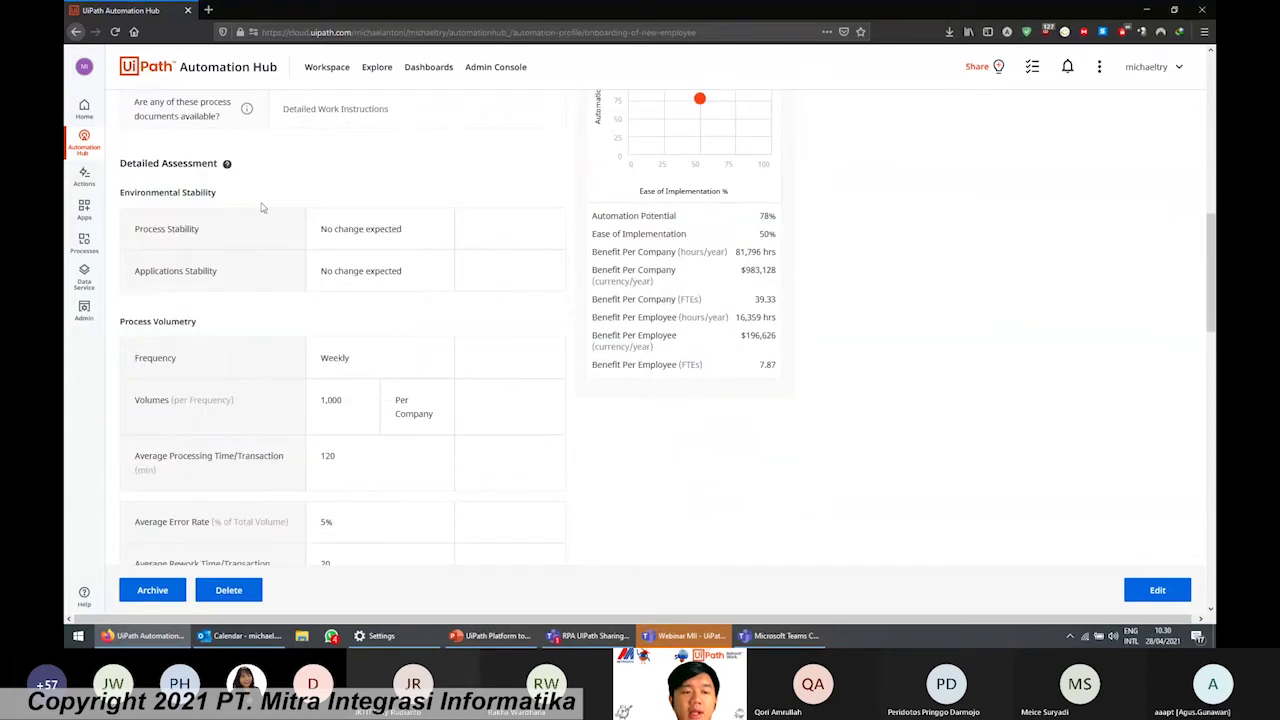
left_click_drag(150, 230, 337, 240)
left_click(337, 240)
scroll(266, 251, "down", 2)
scroll(216, 168, "up", 1)
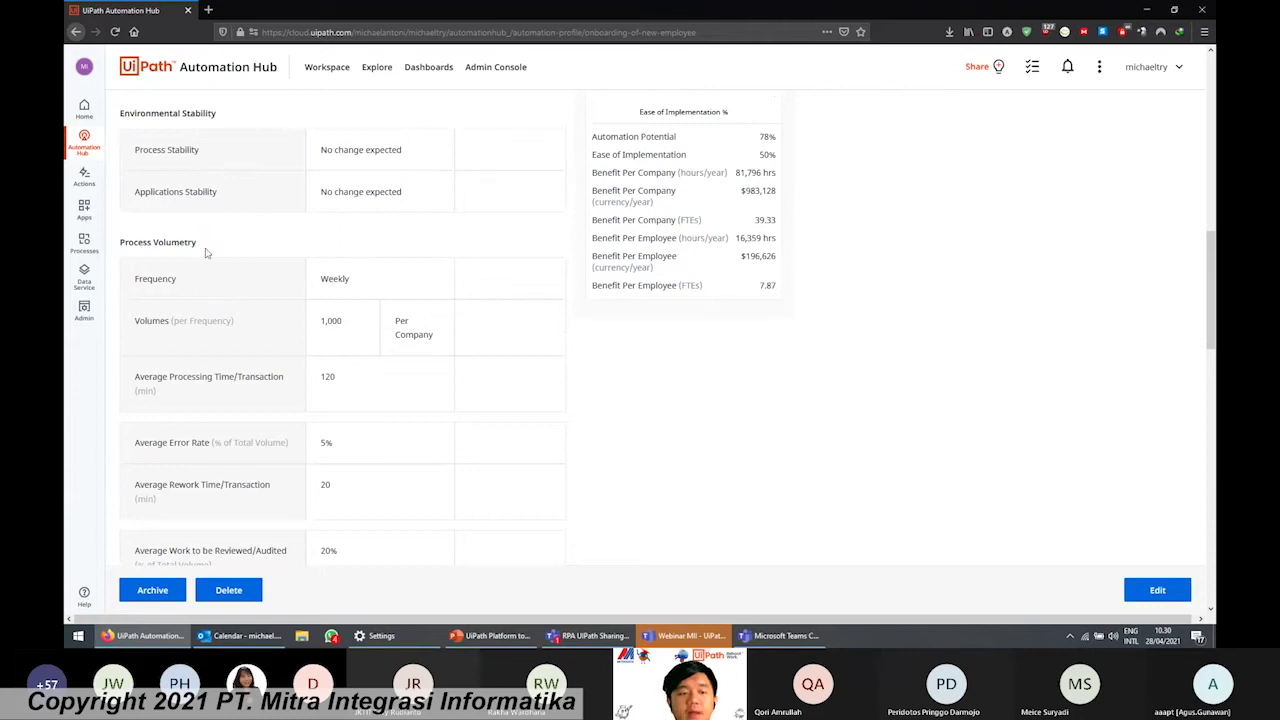
Review the Detailed Assessment from Process Volumetry through Process Ways of Working, Data Input and Applications Used.
left_click_drag(144, 278, 240, 288)
left_click(241, 289)
scroll(241, 289, "down", 3)
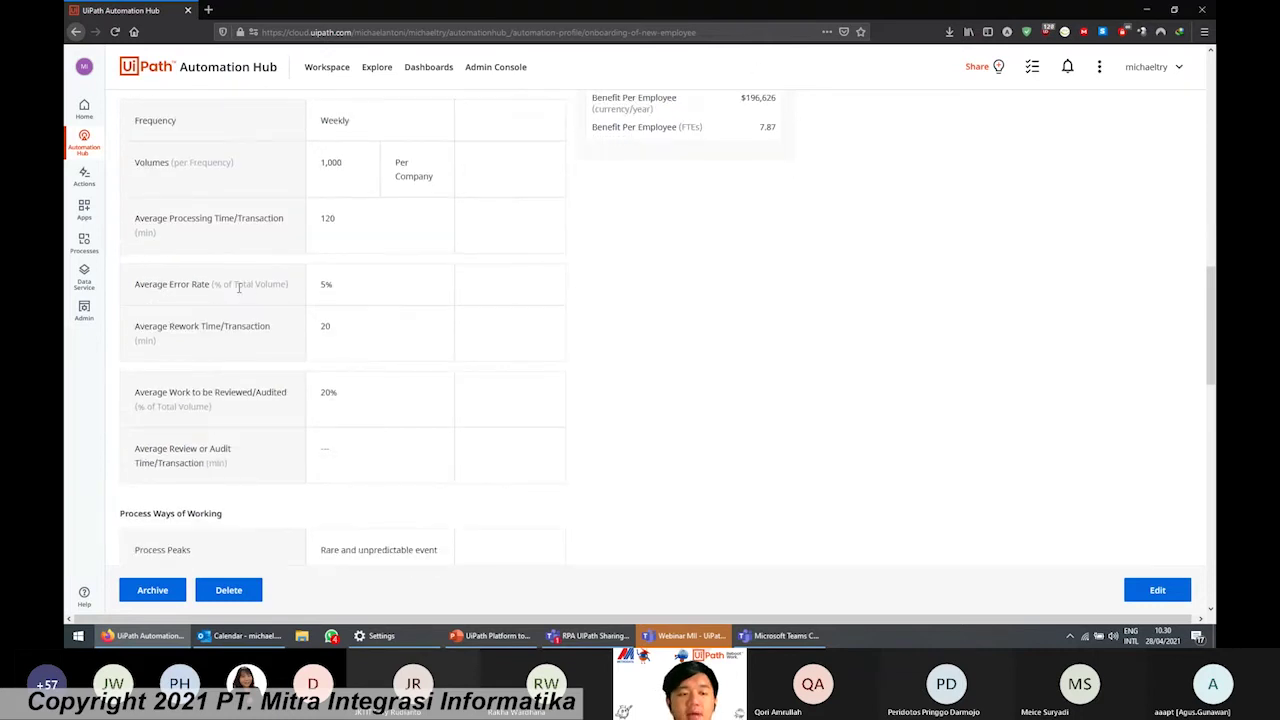
double_click(200, 287)
left_click(230, 330)
scroll(290, 268, "down", 5)
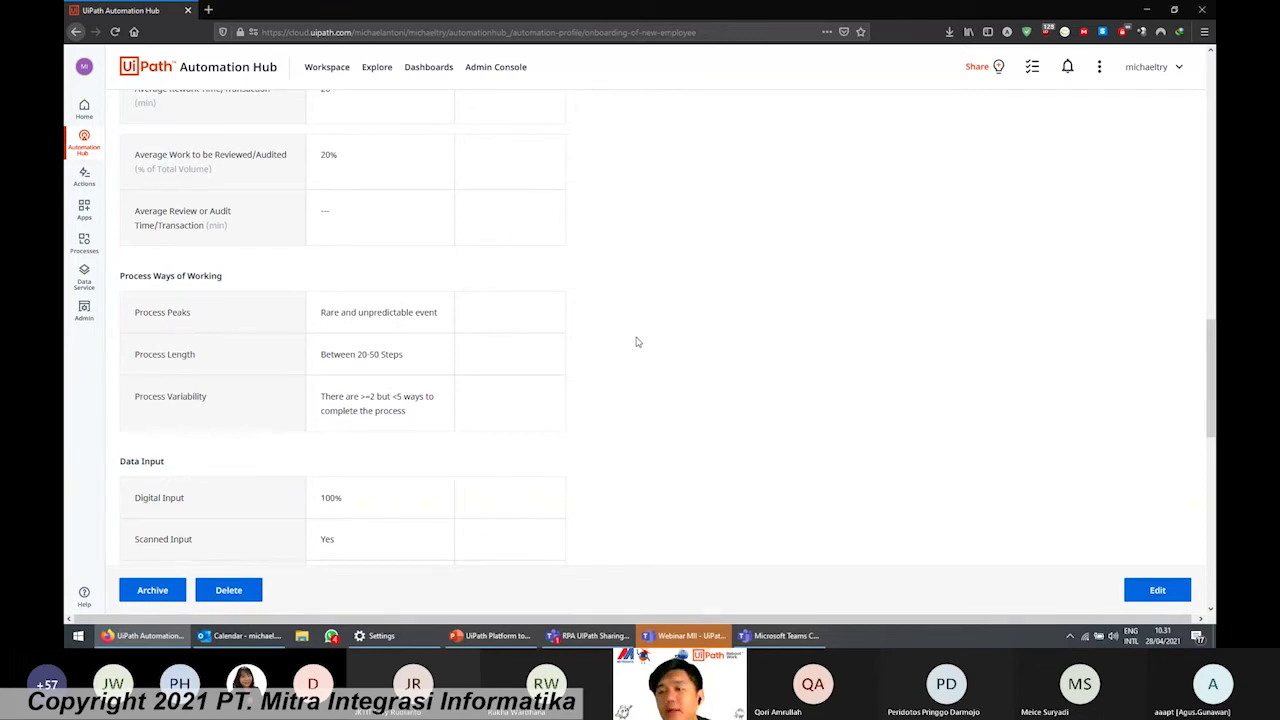
scroll(620, 342, "down", 3)
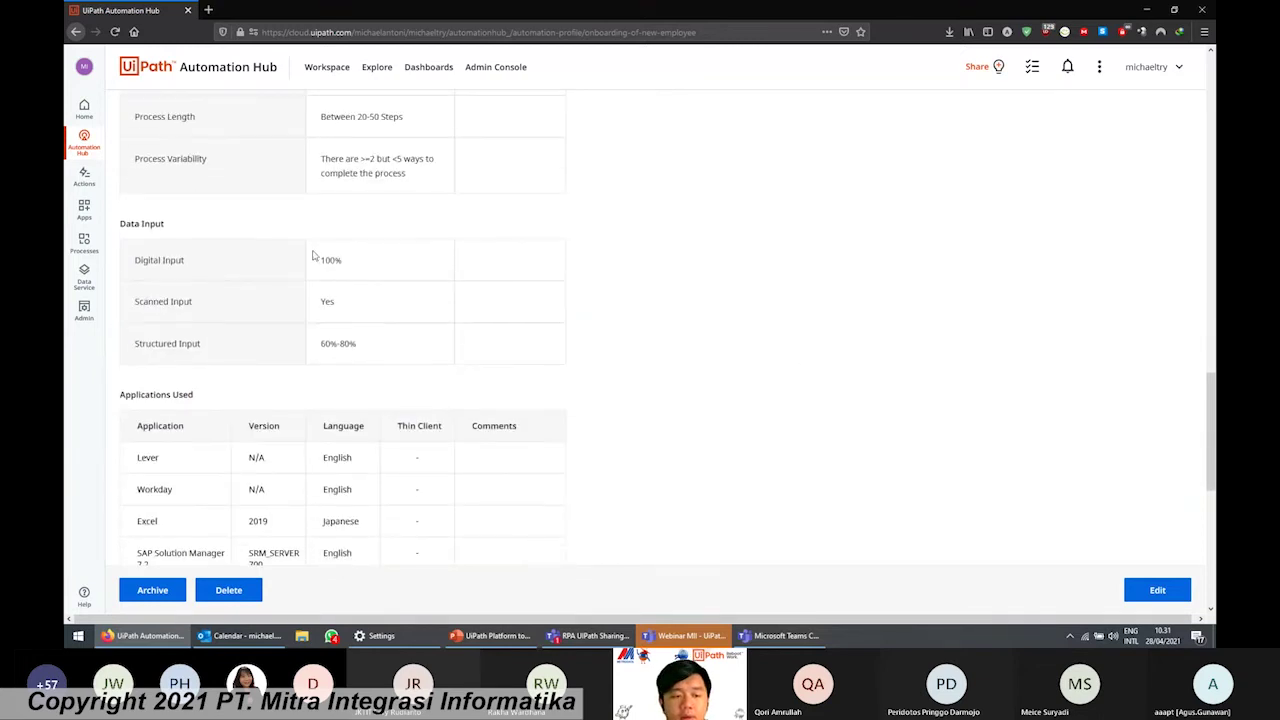
scroll(357, 309, "down", 3)
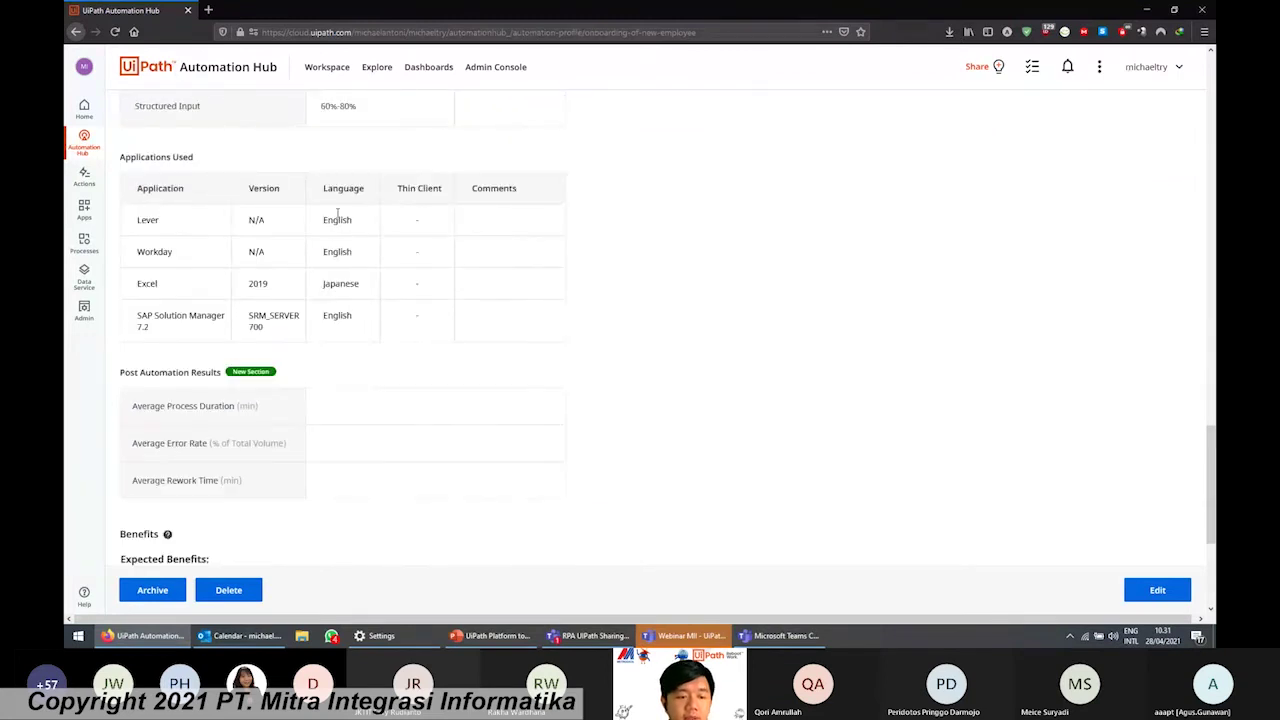
scroll(368, 241, "down", 3)
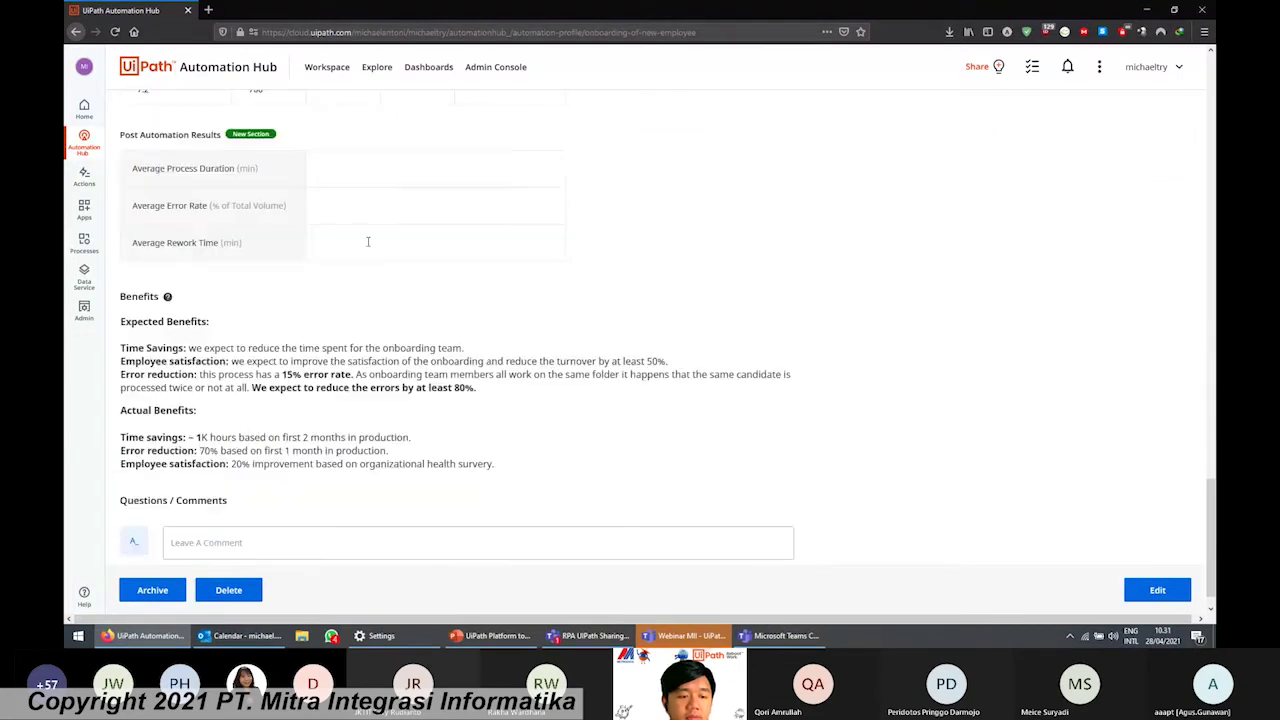
Inspect the Post Automation Results fields for average process duration, error rate and rework time.
left_click(354, 170)
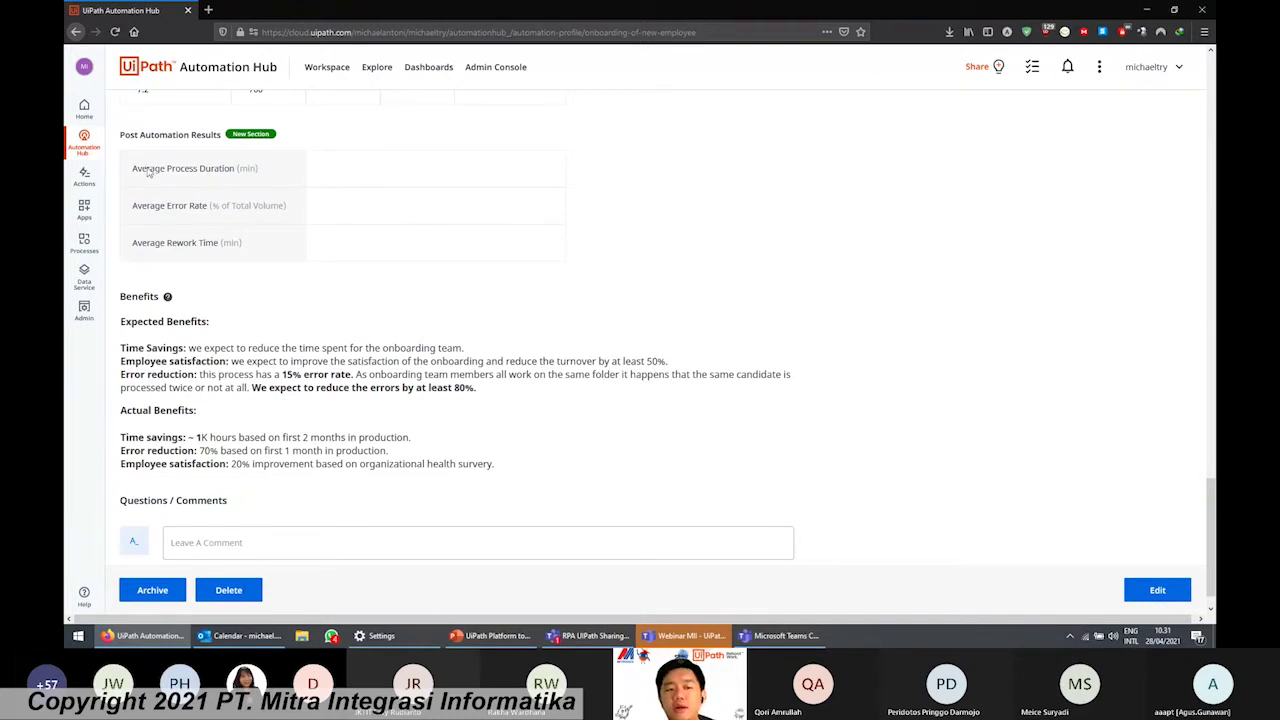
left_click_drag(148, 172, 196, 172)
left_click(382, 173)
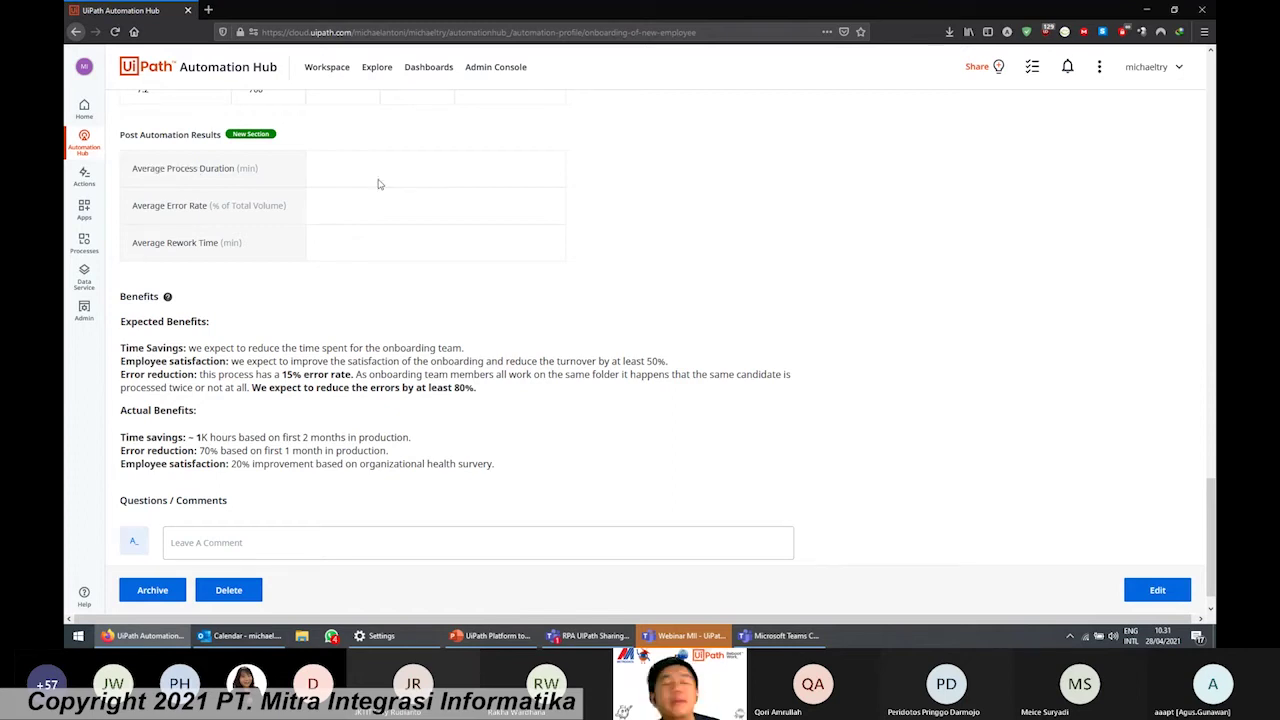
left_click_drag(163, 208, 270, 244)
left_click(350, 206)
left_click(330, 242)
scroll(380, 210, "down", 1)
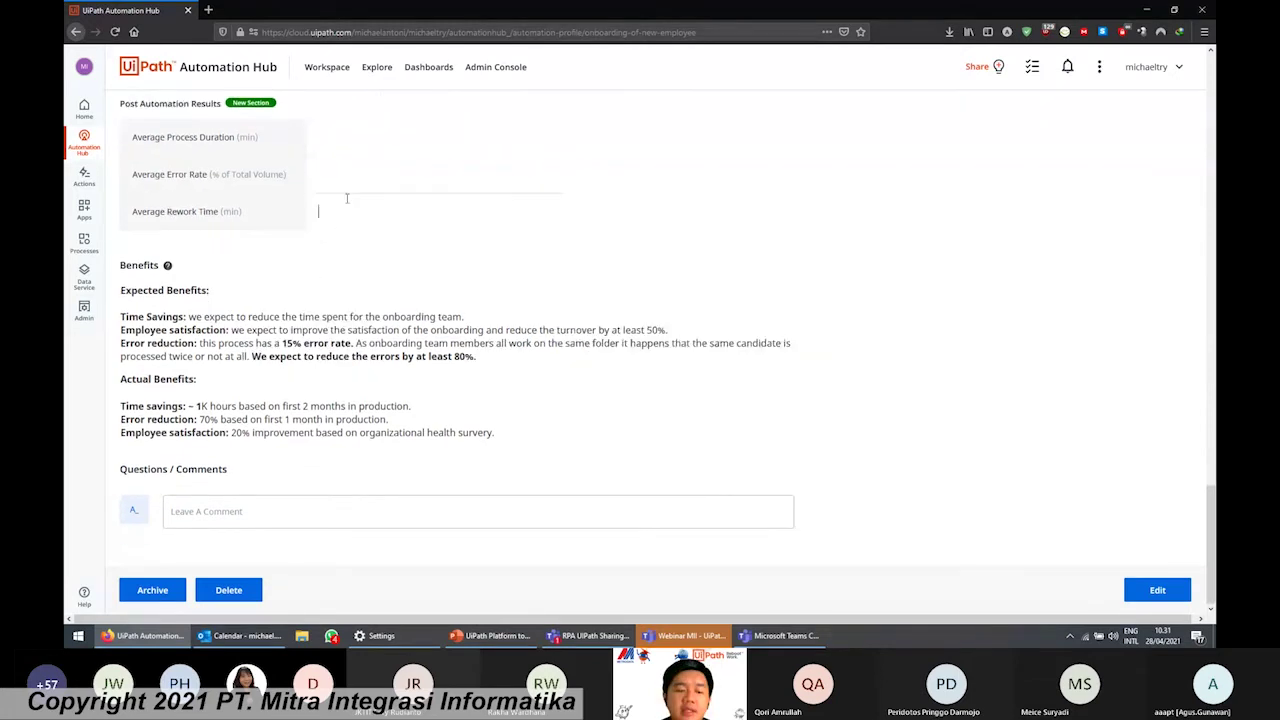
scroll(390, 131, "up", 2)
scroll(400, 230, "down", 2)
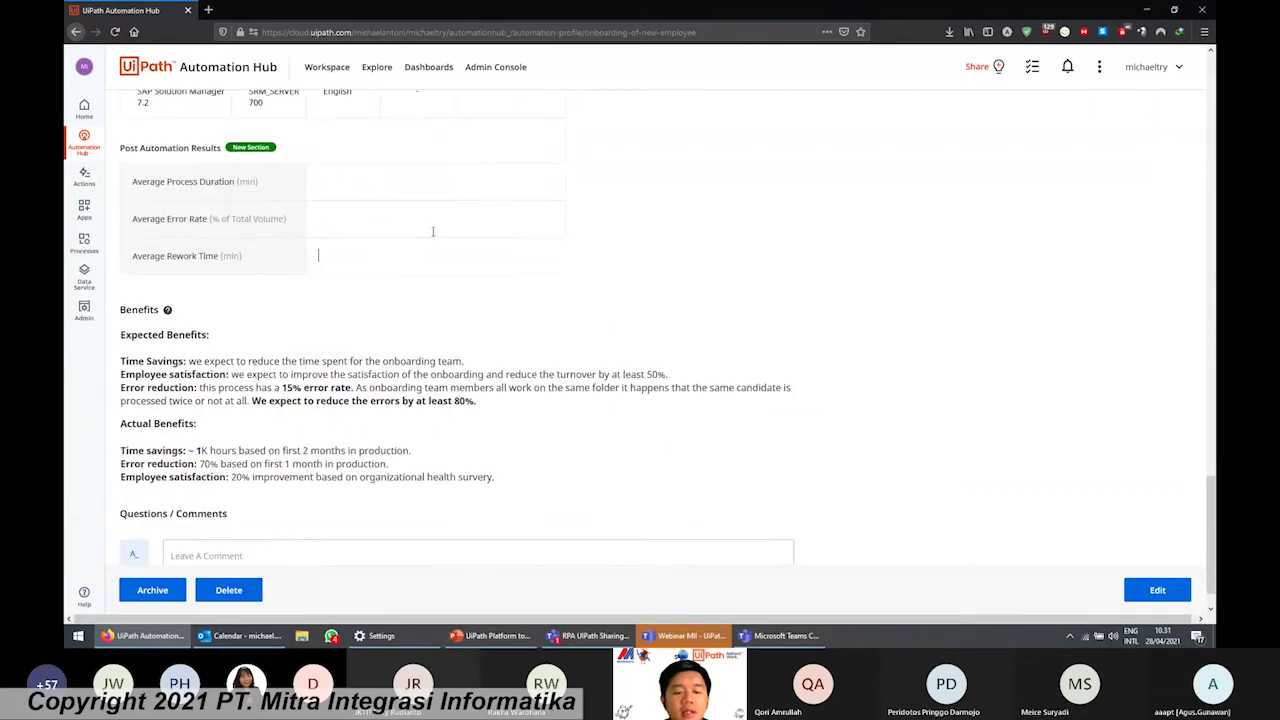
Examine the Assessment Score section's company and employee benefits, both the detailed assessment estimate and the Cost Benefit Analysis update.
scroll(411, 330, "up", 10)
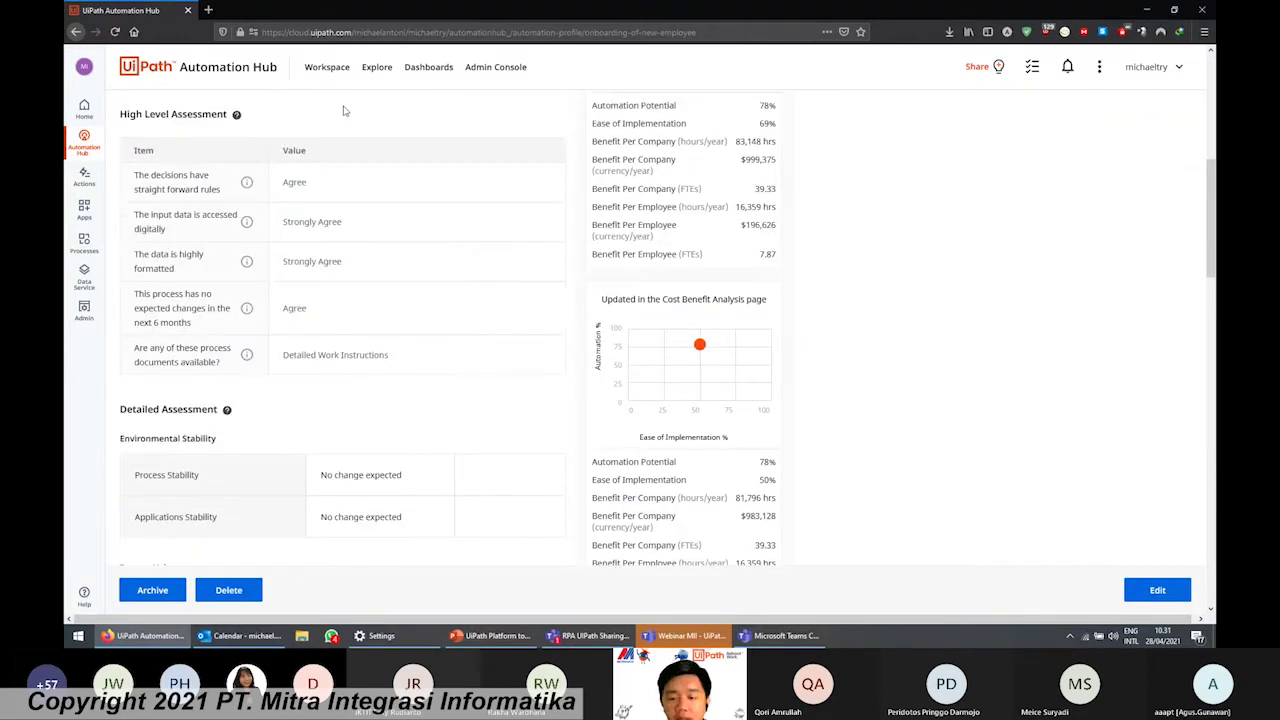
scroll(343, 110, "up", 2)
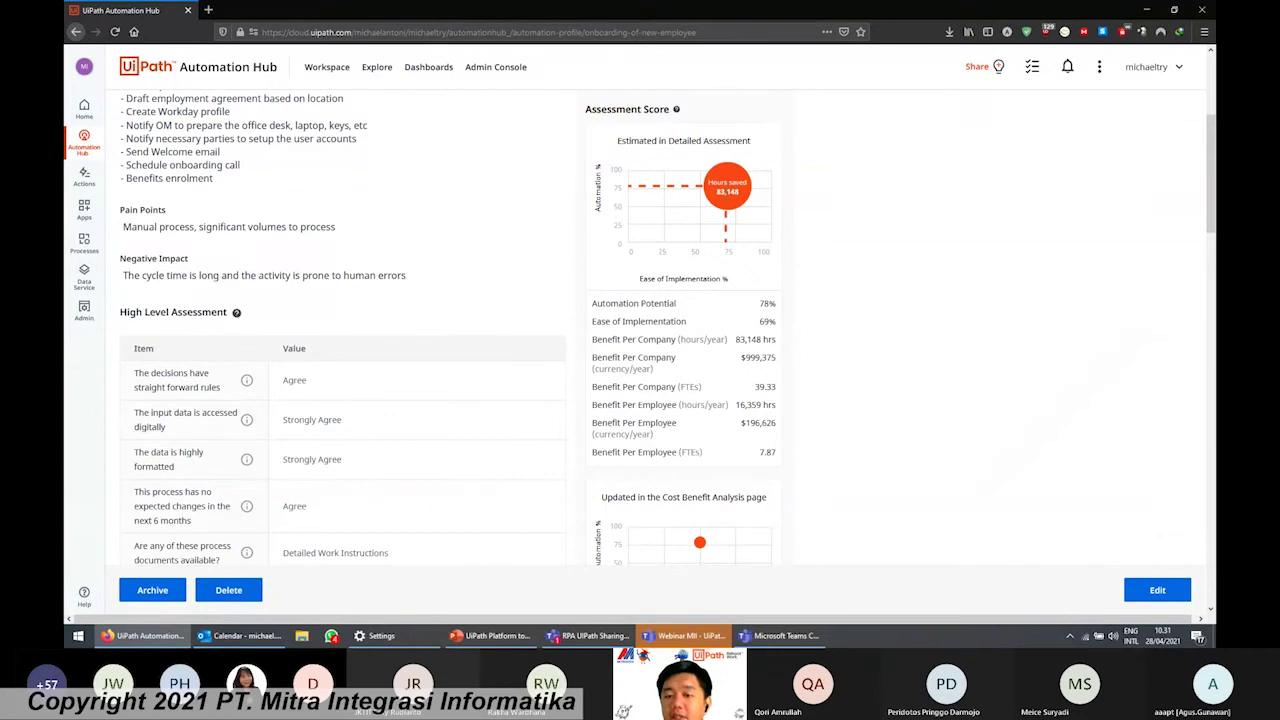
left_click_drag(702, 340, 774, 340)
left_click(740, 340)
left_click_drag(632, 350, 655, 370)
left_click(655, 370)
scroll(770, 365, "down", 3)
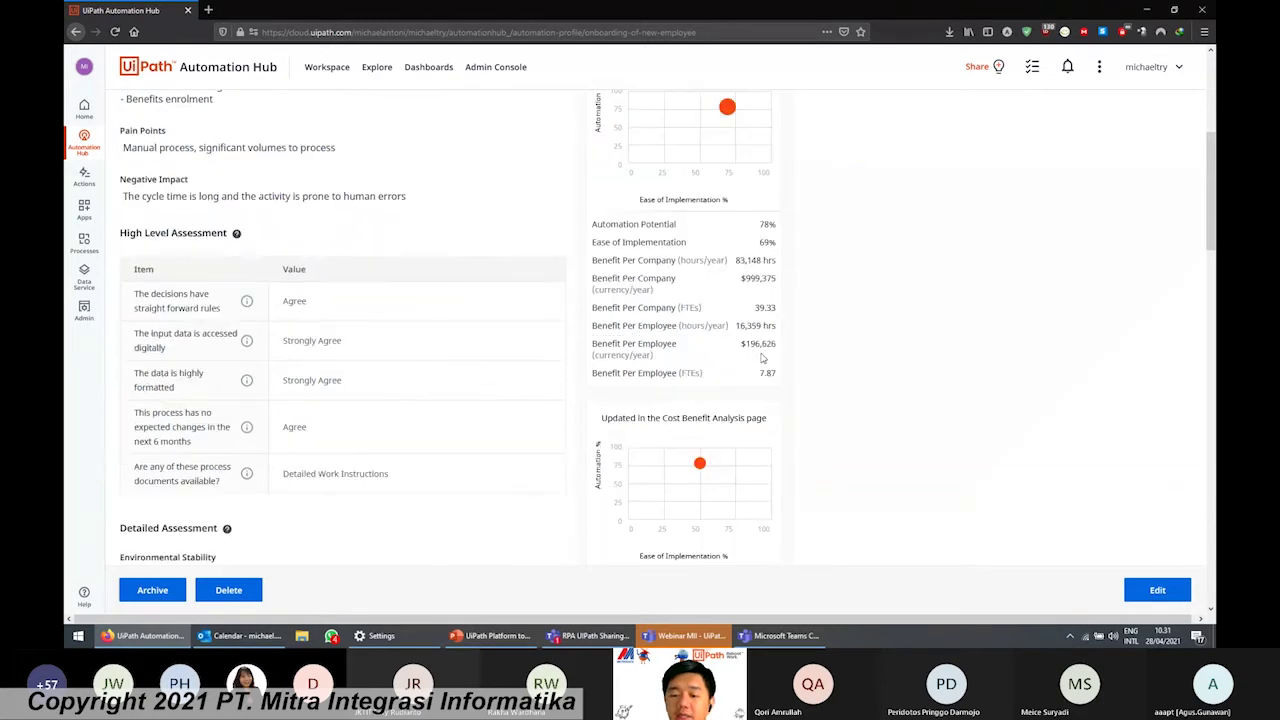
scroll(751, 361, "down", 1)
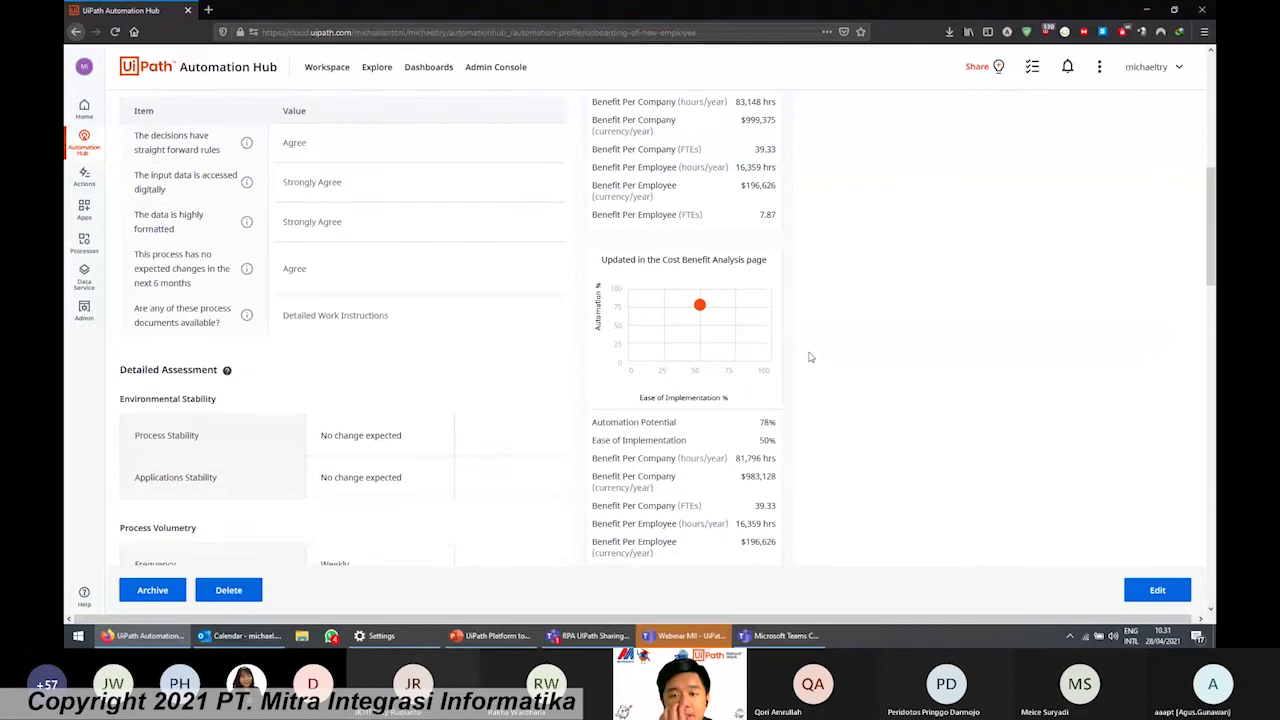
scroll(770, 425, "down", 1)
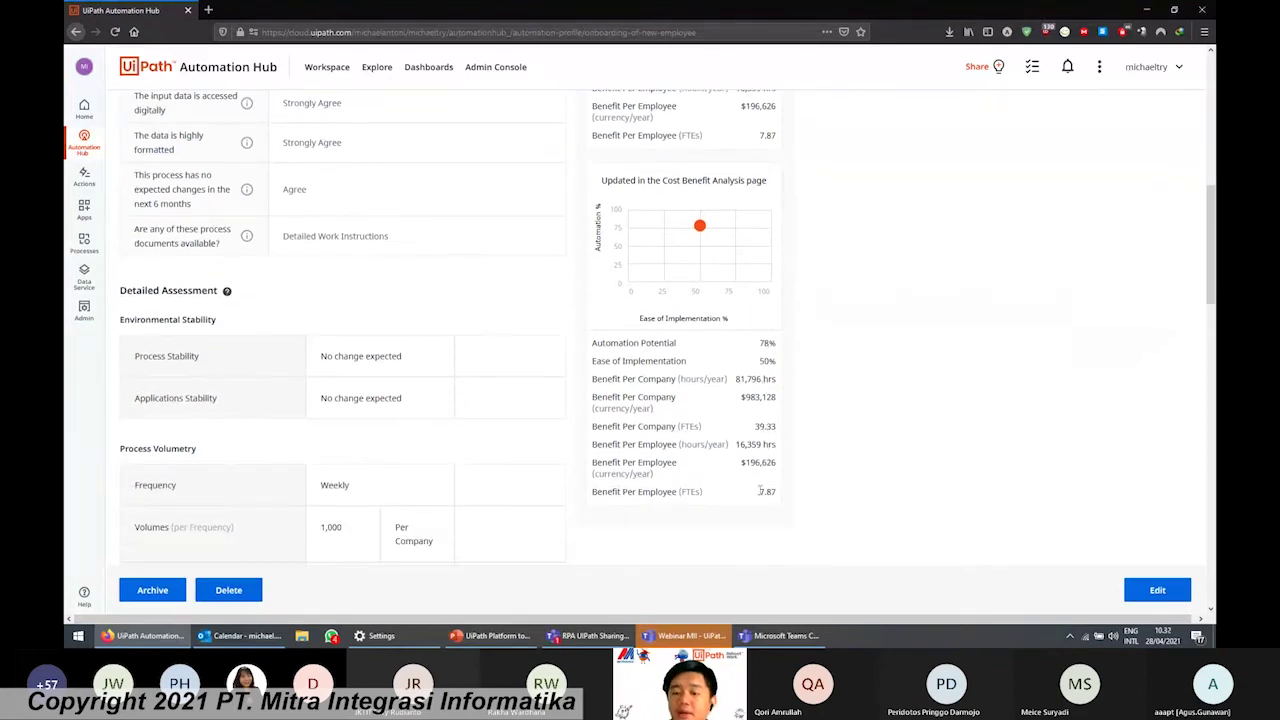
Compare the Assessment Score benefit estimates with the Process Volumetry answers in the onboarding automation's profile.
scroll(765, 402, "up", 2)
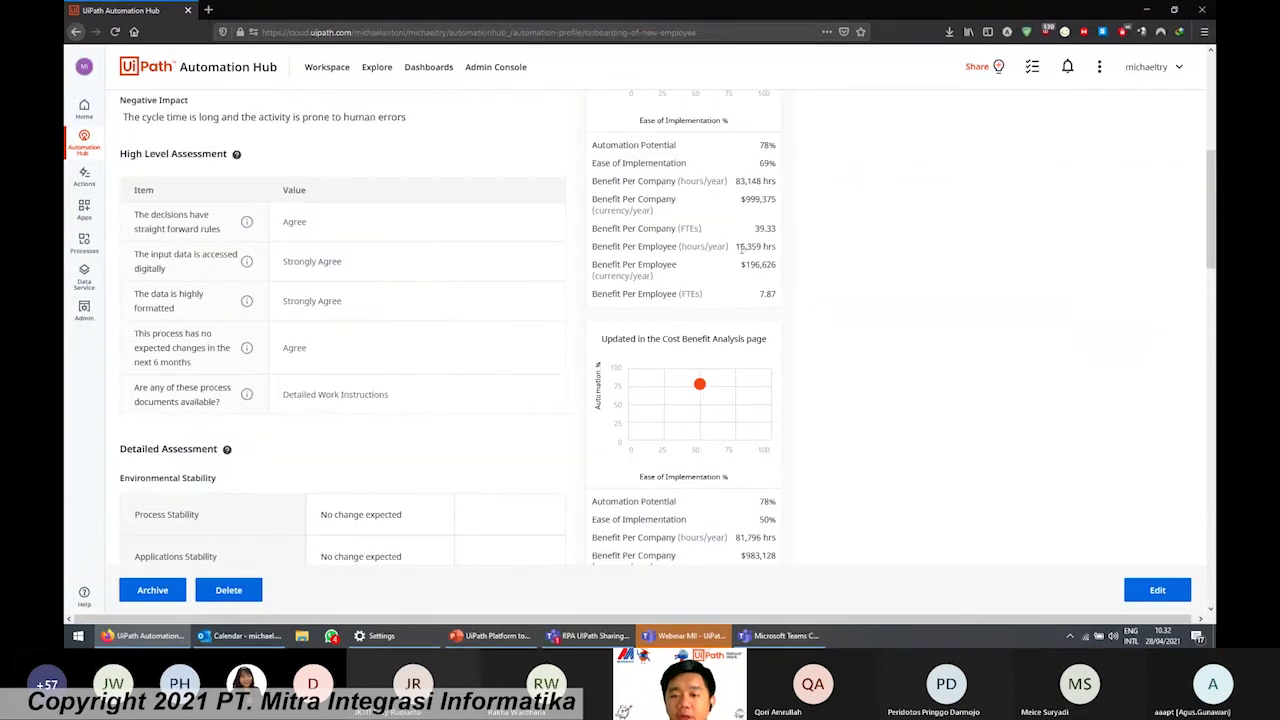
scroll(455, 350, "down", 5)
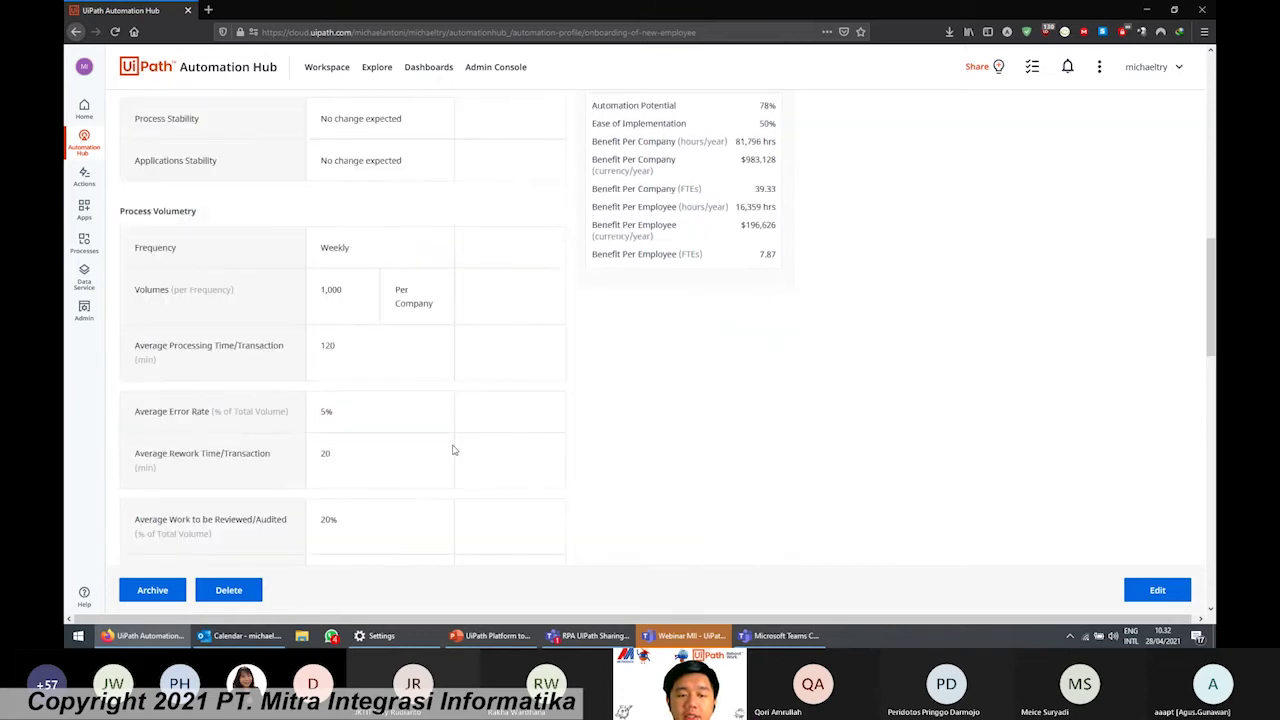
scroll(590, 370, "up", 3)
scroll(830, 390, "up", 1)
scroll(816, 406, "up", 1)
scroll(806, 395, "up", 2)
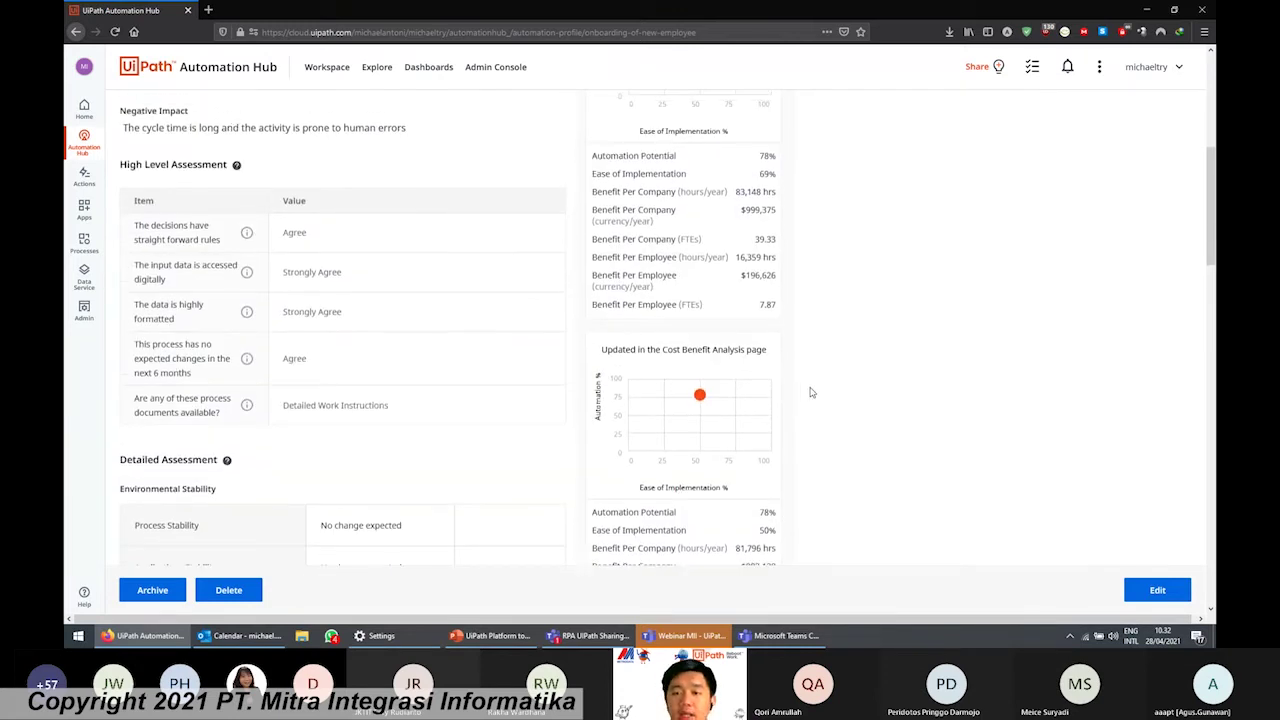
scroll(782, 400, "up", 3)
scroll(795, 390, "down", 1)
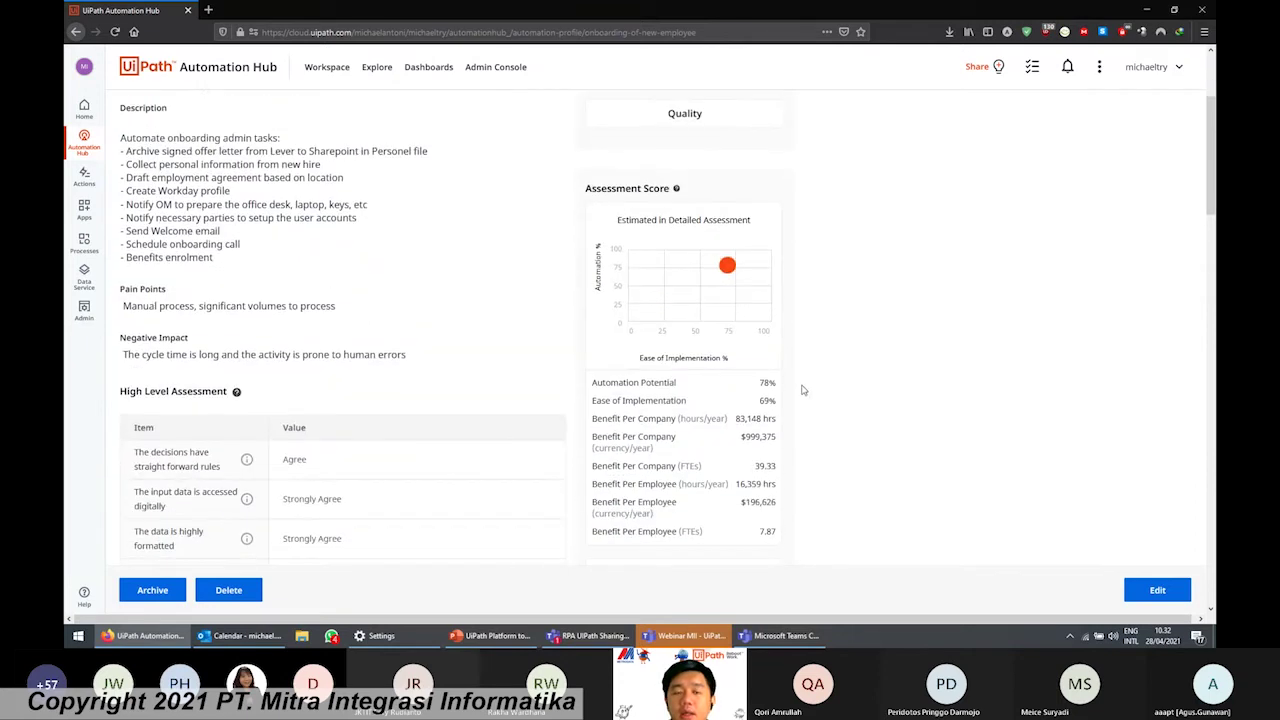
scroll(795, 390, "up", 5)
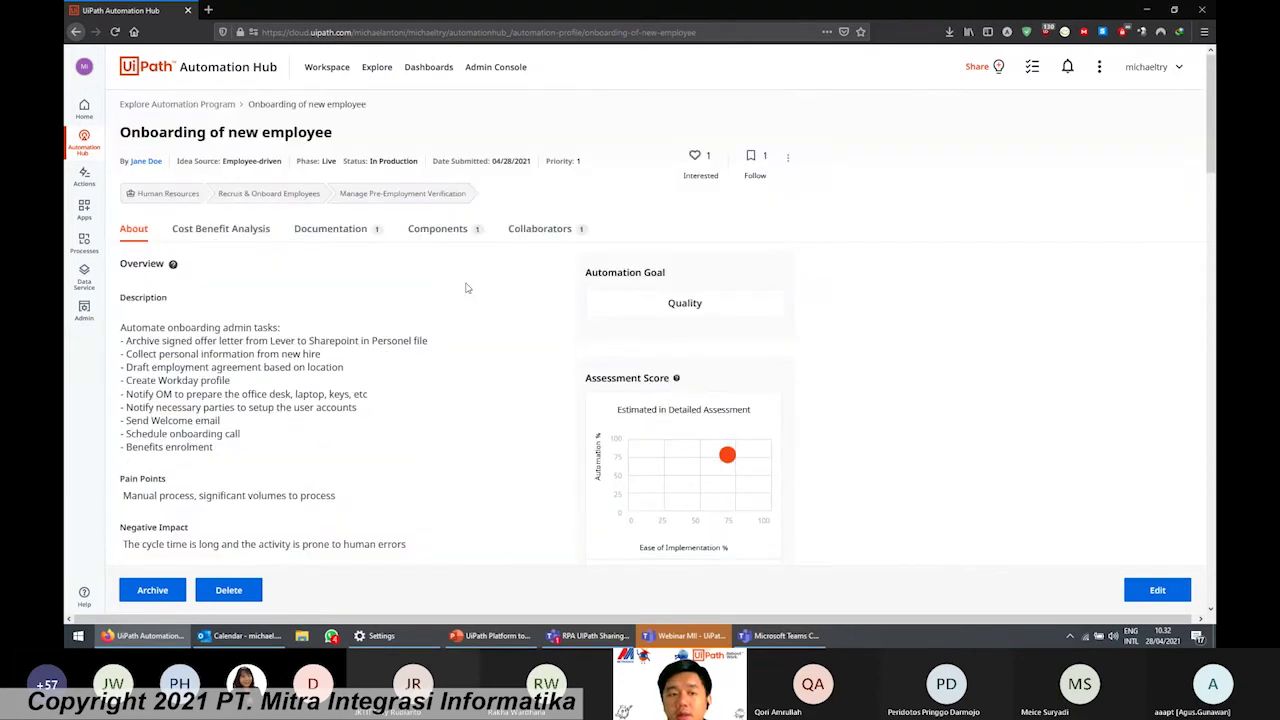
Review the onboarding automation's Cost Benefit Analysis, including the project plan and the estimated costs and benefits.
left_click(245, 228)
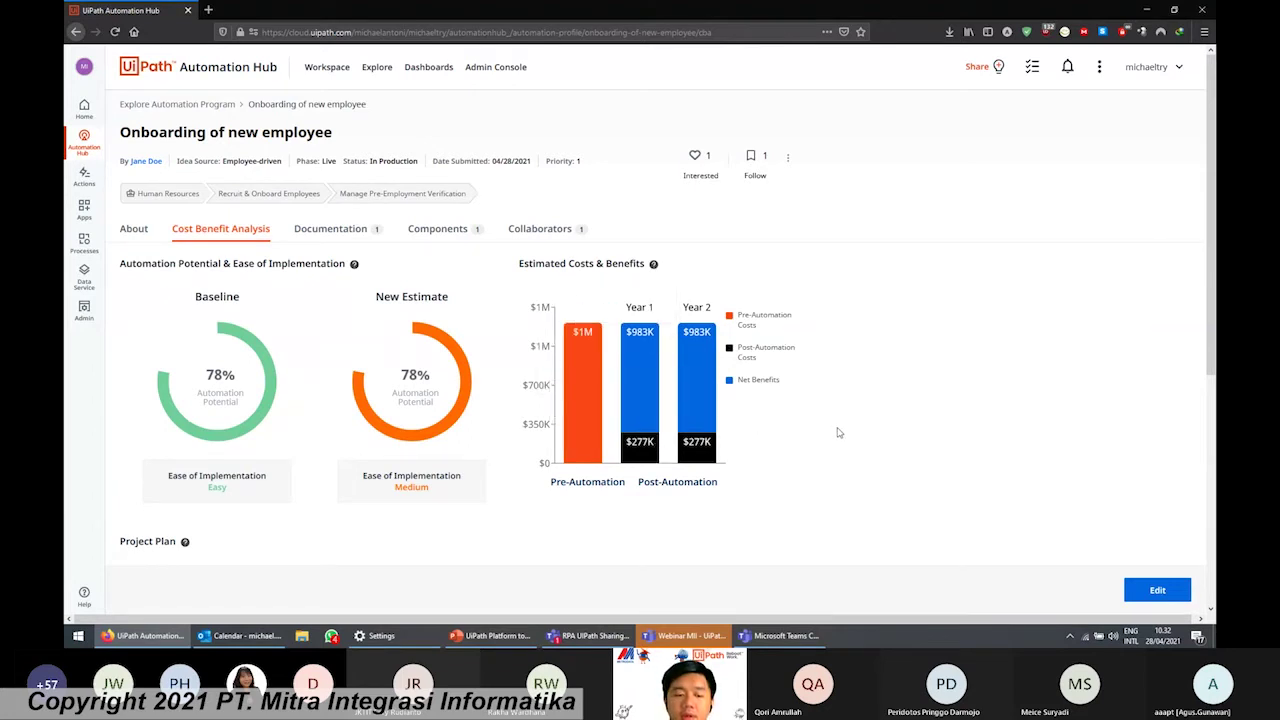
scroll(838, 432, "down", 4)
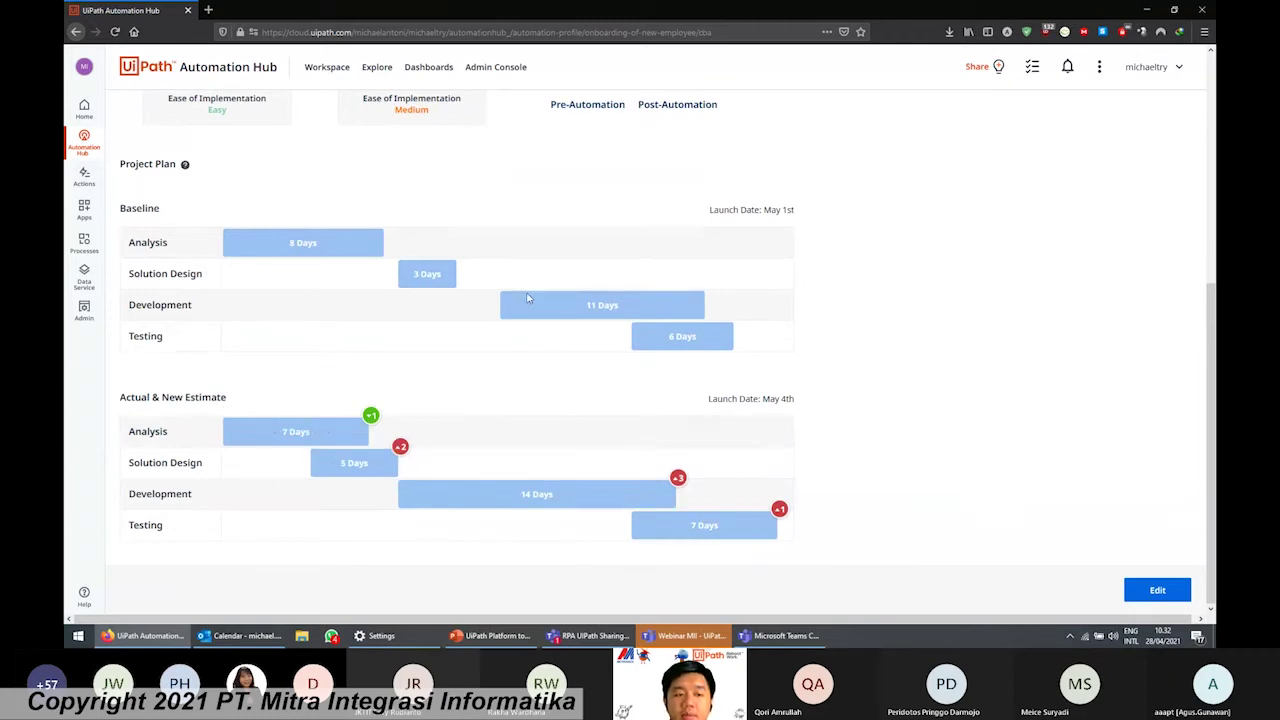
scroll(806, 371, "up", 4)
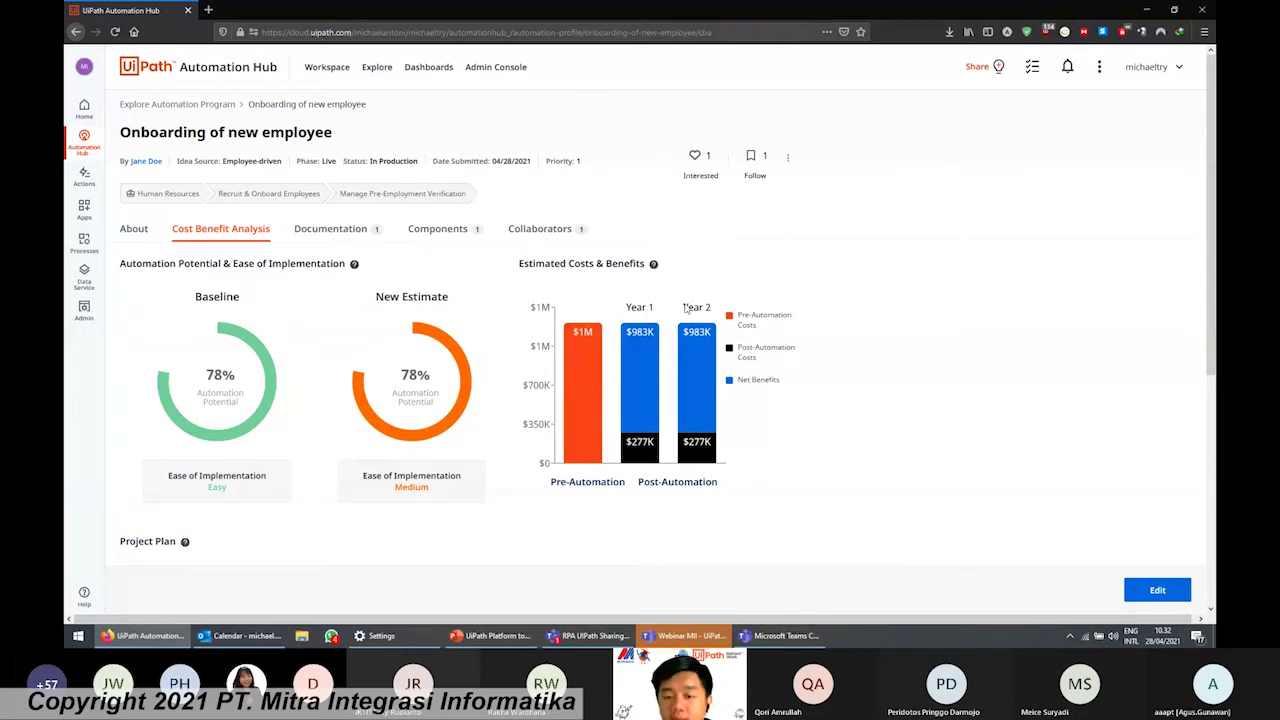
double_click(553, 263)
left_click(555, 264)
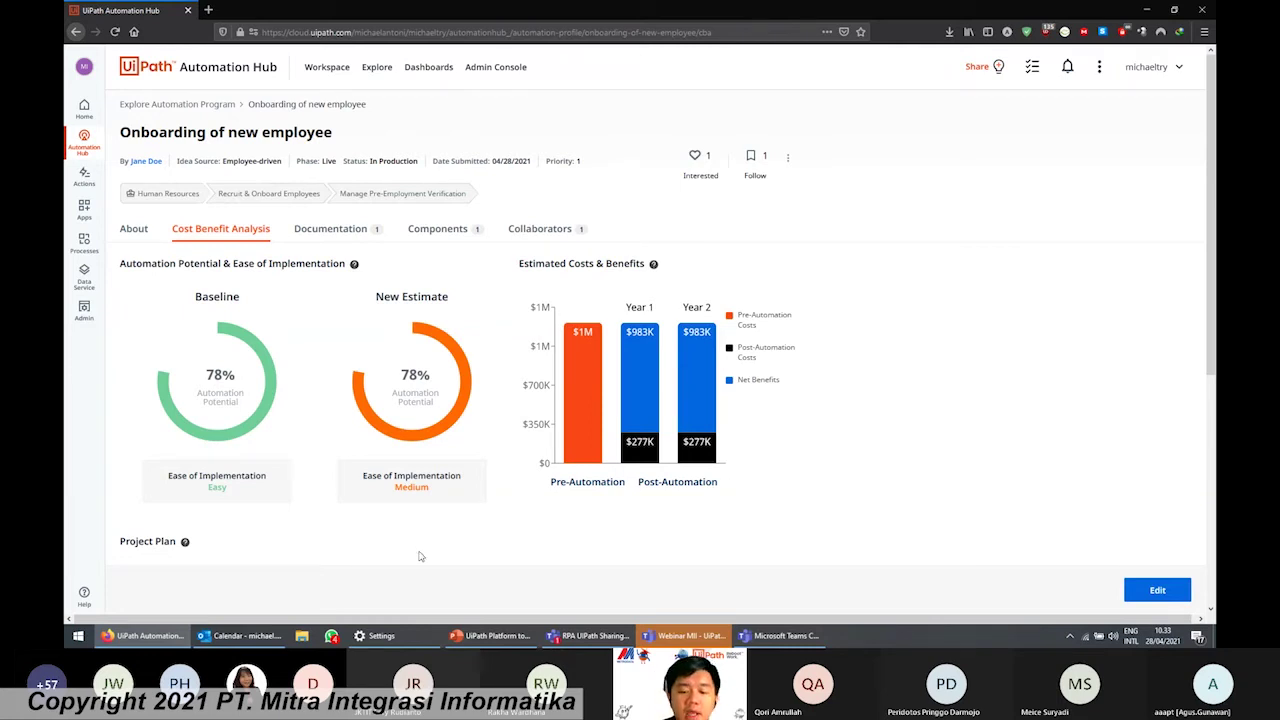
Switch to the UiPath Platform tour presentation in PowerPoint, start the slide show from slide 7 and advance to slide 9.
left_click(487, 636)
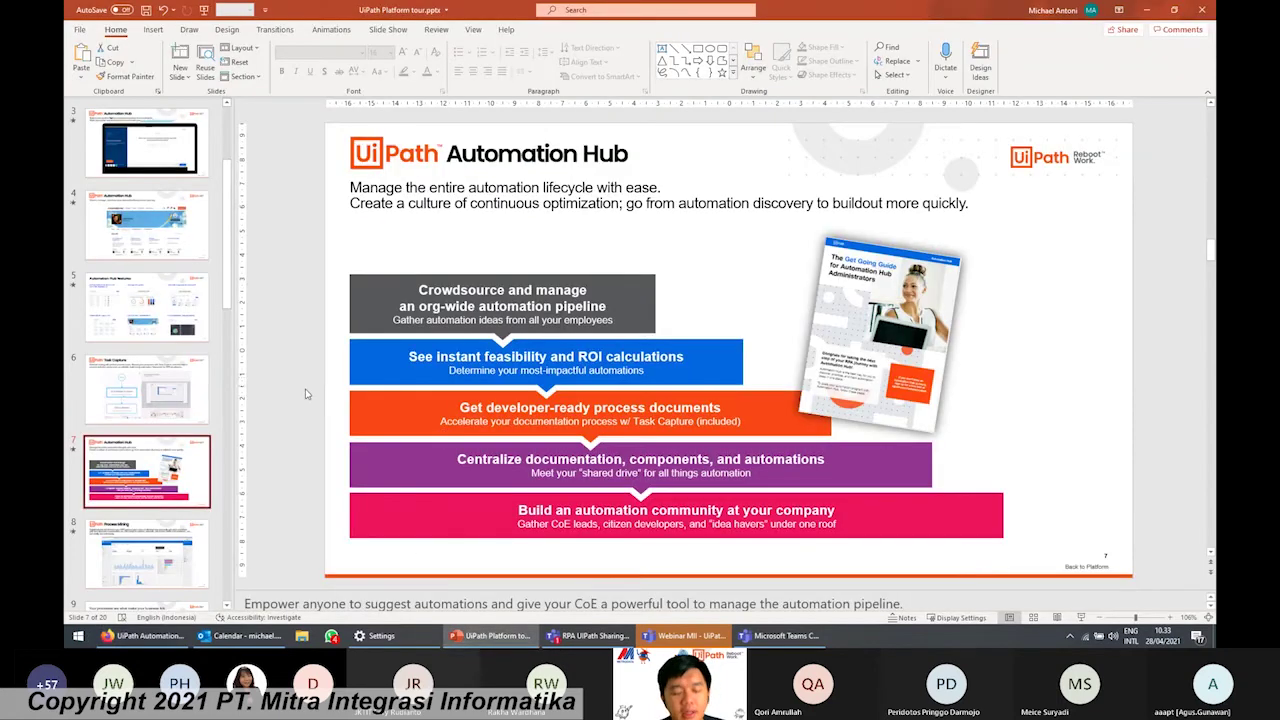
key("shift+F5")
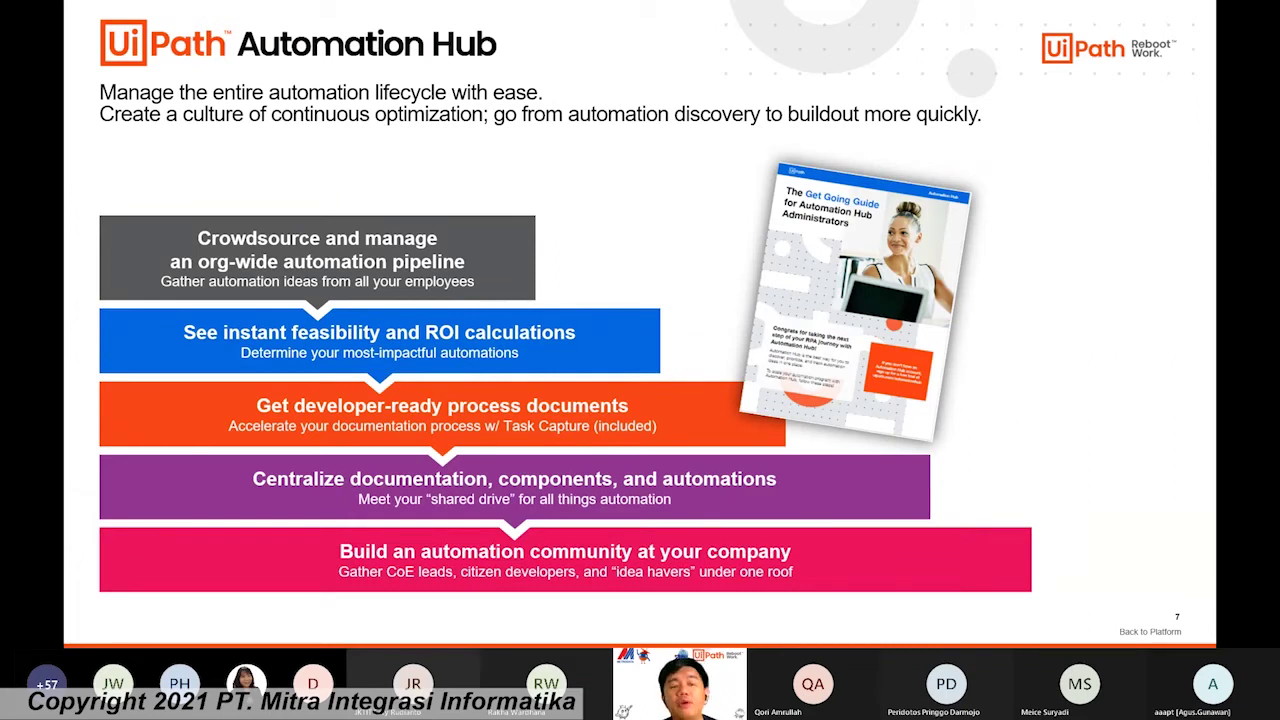
key("Right")
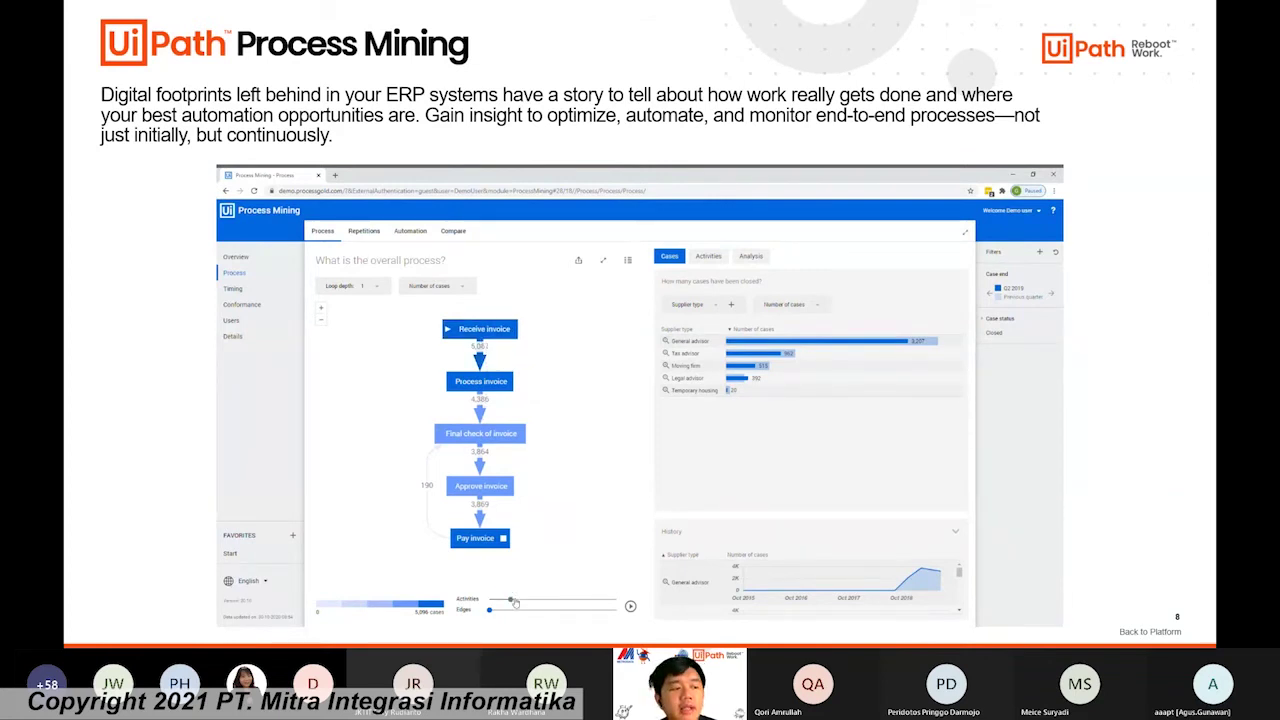
key("Right")
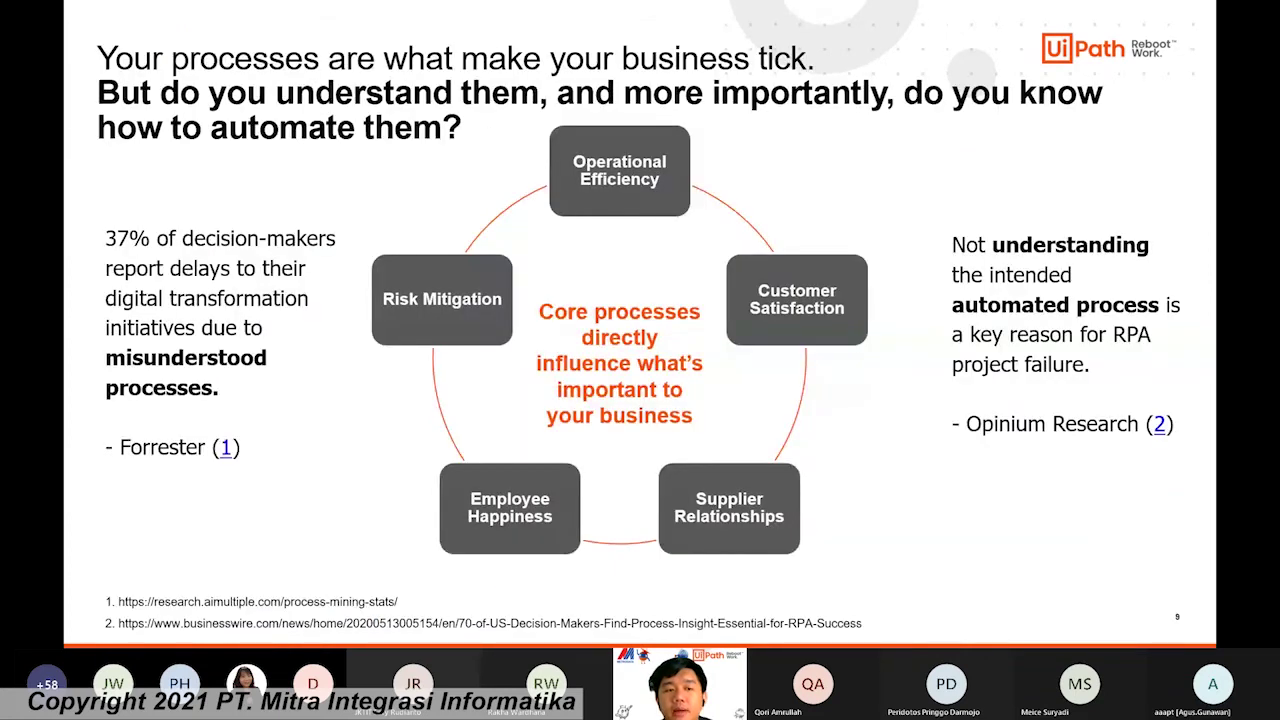